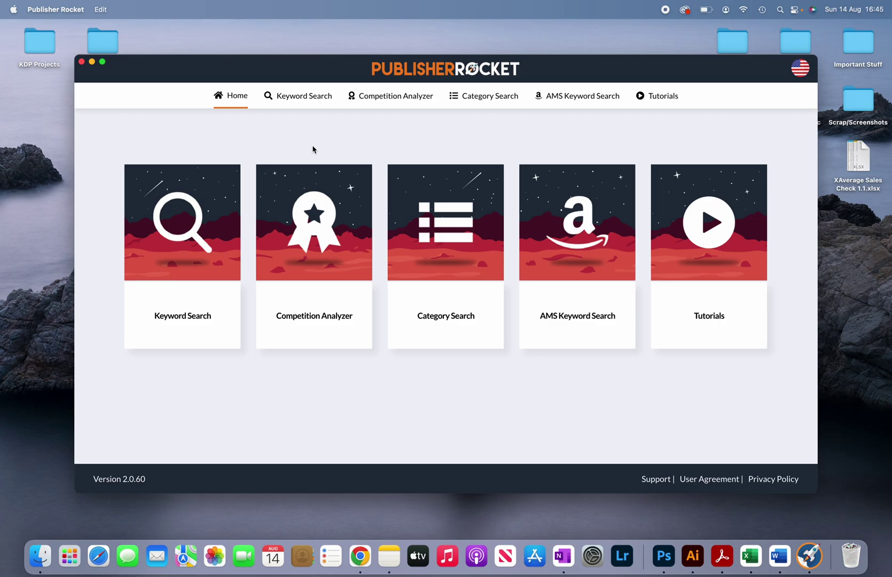
- Switch to Chrome and review the Publisher Rocket checkout page's price, included features and total payment
{"action": "left_click", "coordinate": [360, 555]}
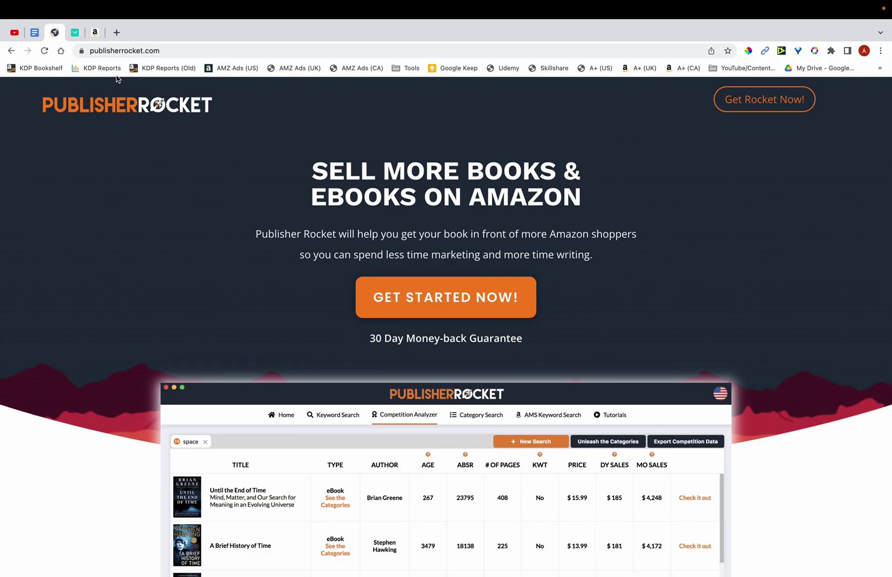
{"action": "left_click", "coordinate": [74, 35]}
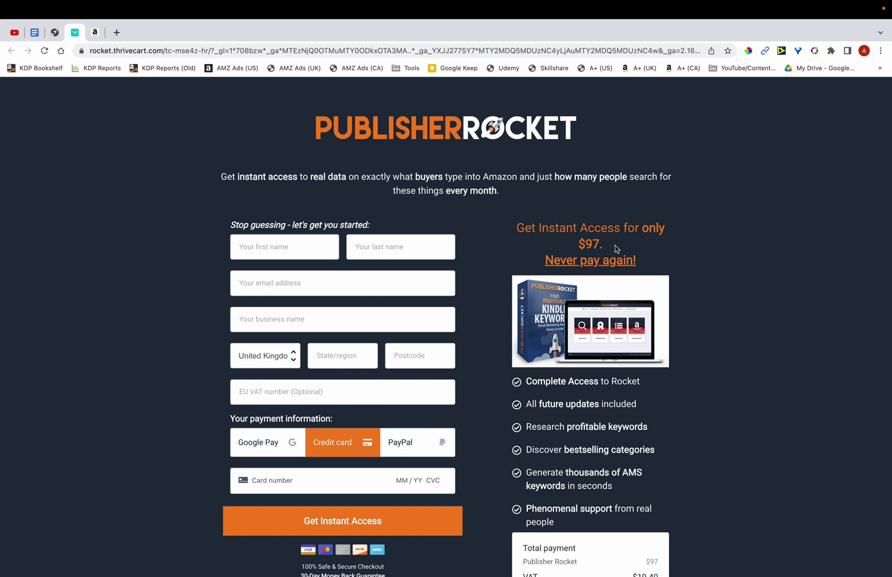
{"action": "scroll", "coordinate": [616, 249], "scroll_direction": "down", "scroll_amount": 3}
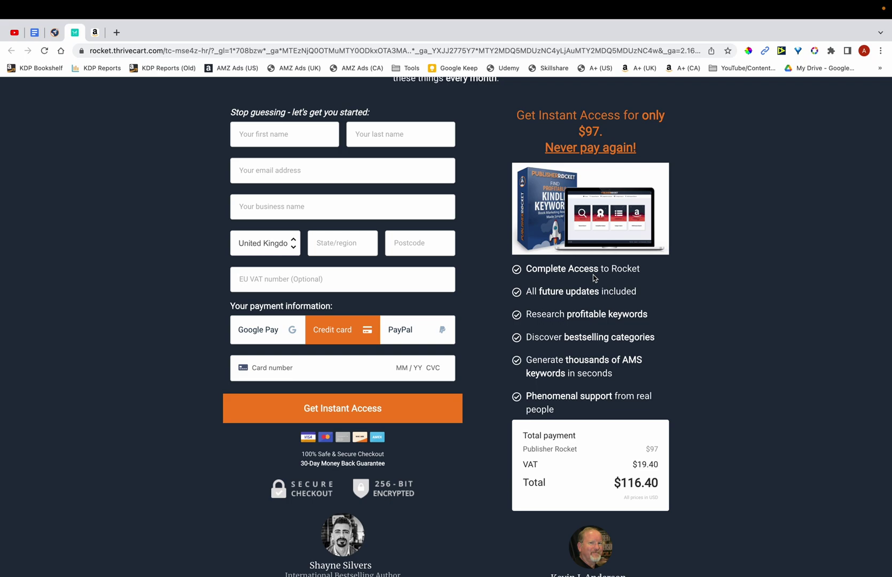
- Switch to Publisher Rocket and run a keyword search for "camping journal" in Books
{"action": "key", "text": "ctrl+Up"}
{"action": "left_click", "coordinate": [514, 292]}
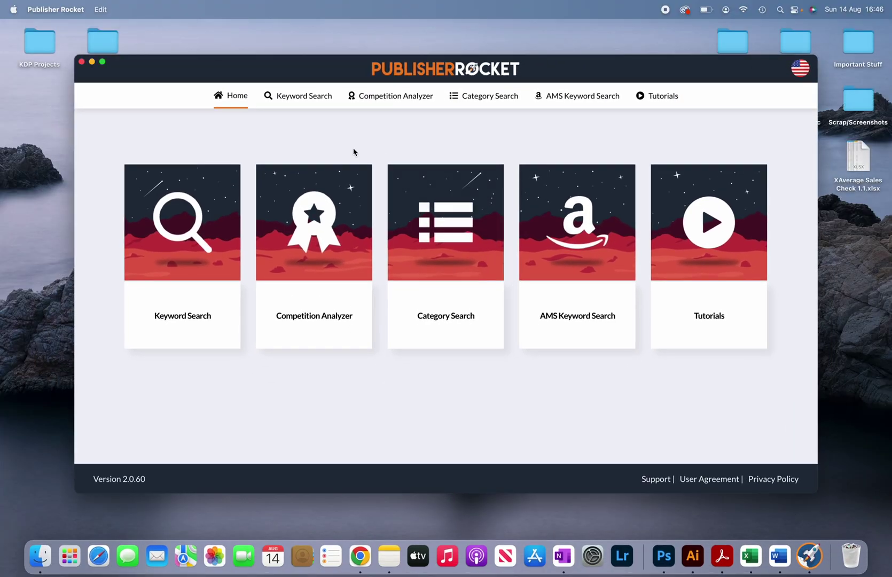
{"action": "left_click", "coordinate": [304, 99]}
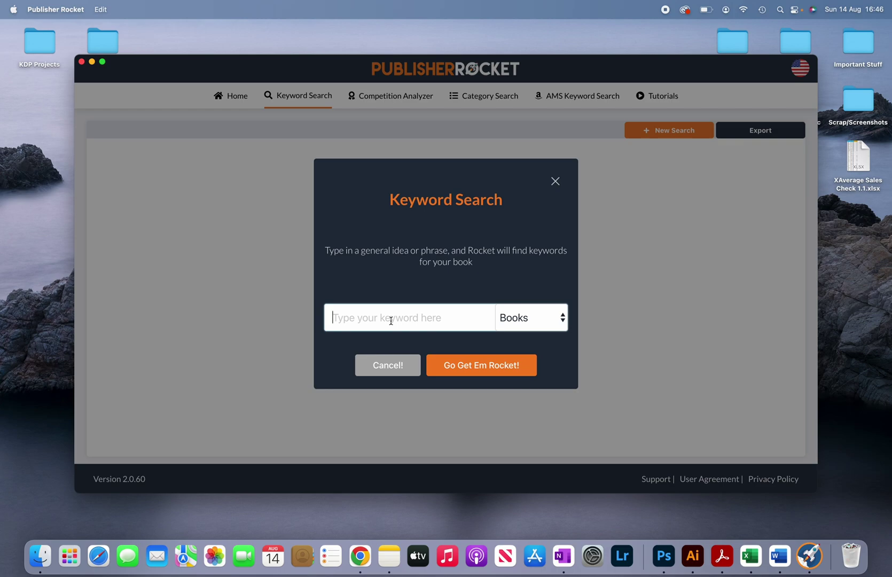
{"action": "type", "text": "camping journal"}
{"action": "left_click", "coordinate": [462, 368]}
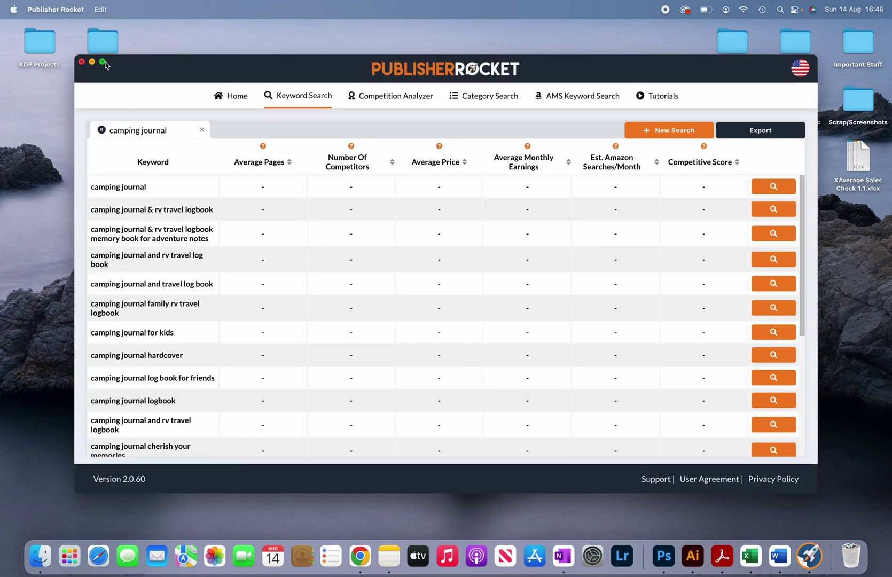
- Make Publisher Rocket full screen and analyze the keywords "camping journal" and "camping journal & rv travel logbook"
{"action": "left_click", "coordinate": [103, 62]}
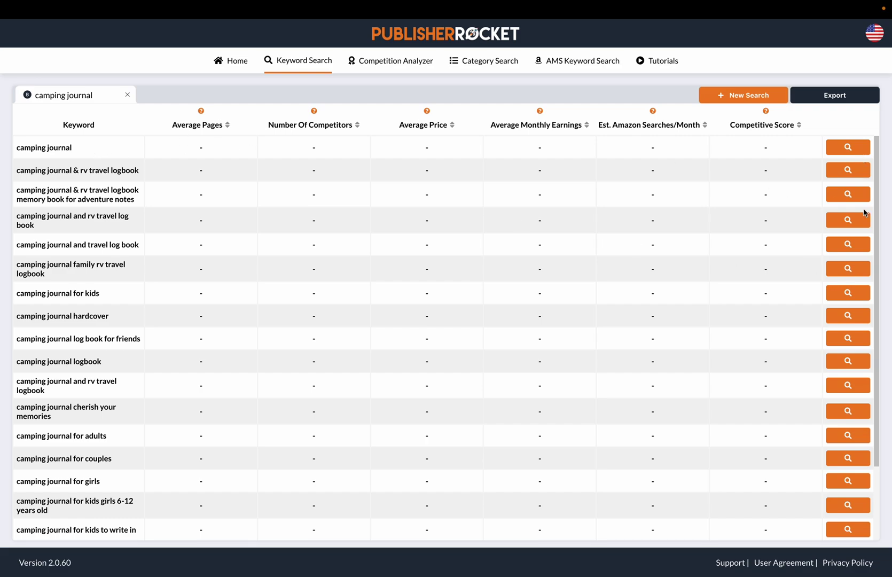
{"action": "left_click", "coordinate": [857, 154]}
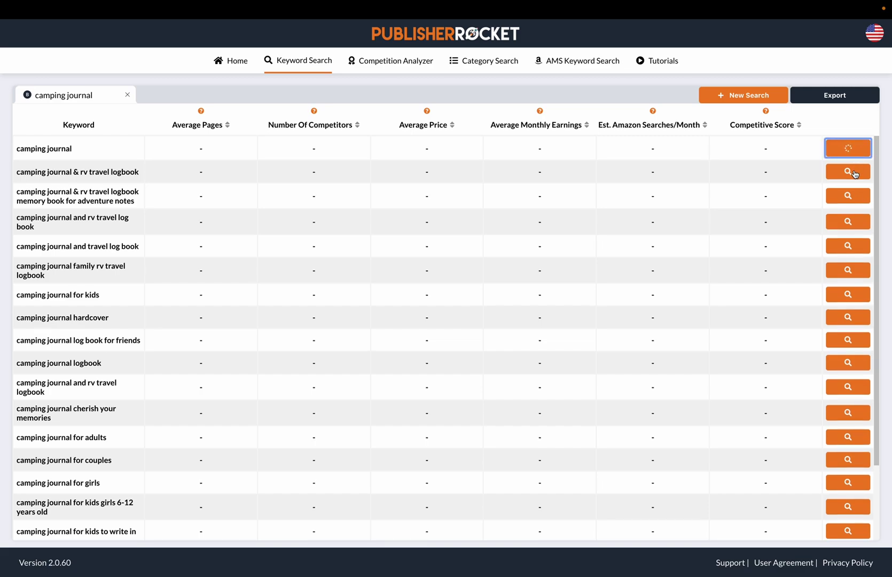
{"action": "left_click", "coordinate": [854, 172]}
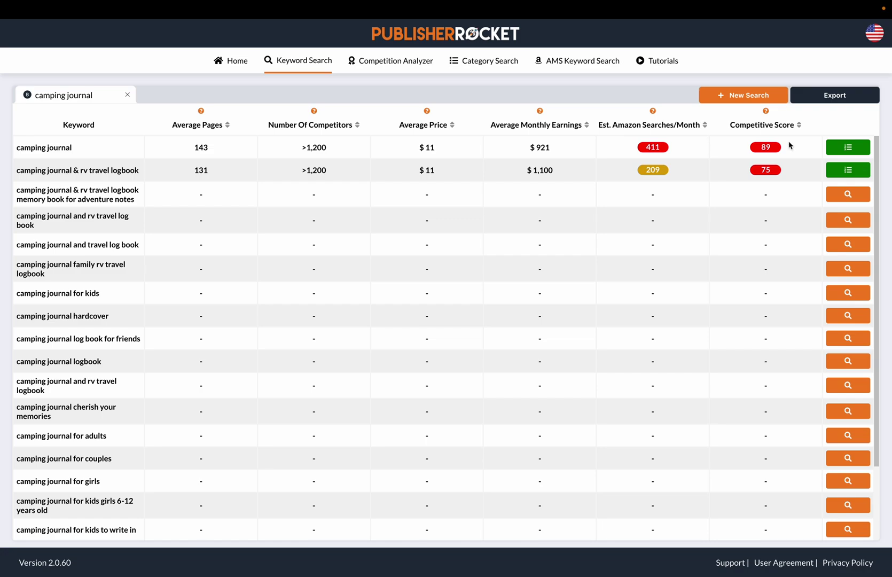
- Switch to Chrome and view the YouTube channel's list of videos
{"action": "key", "text": "ctrl+Up"}
{"action": "left_click", "coordinate": [464, 235]}
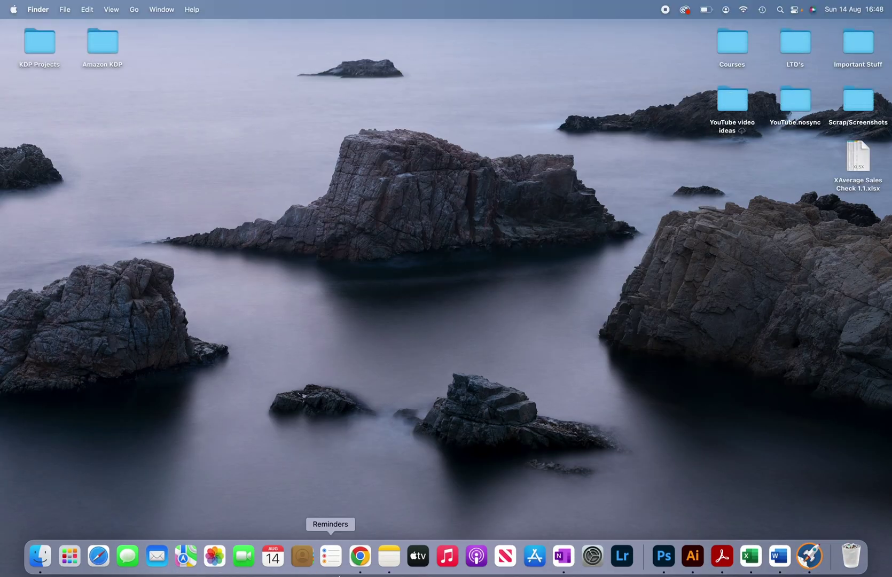
{"action": "left_click", "coordinate": [359, 556]}
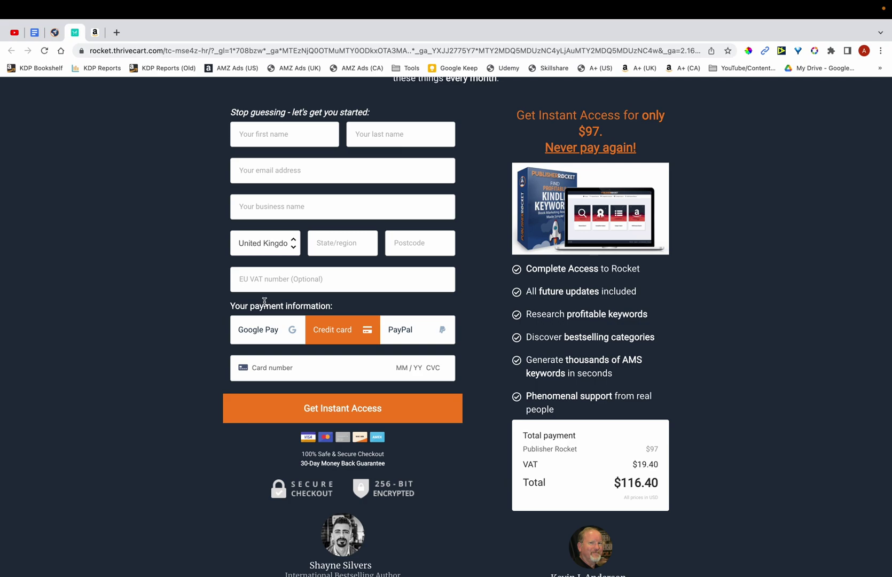
{"action": "left_click", "coordinate": [13, 33]}
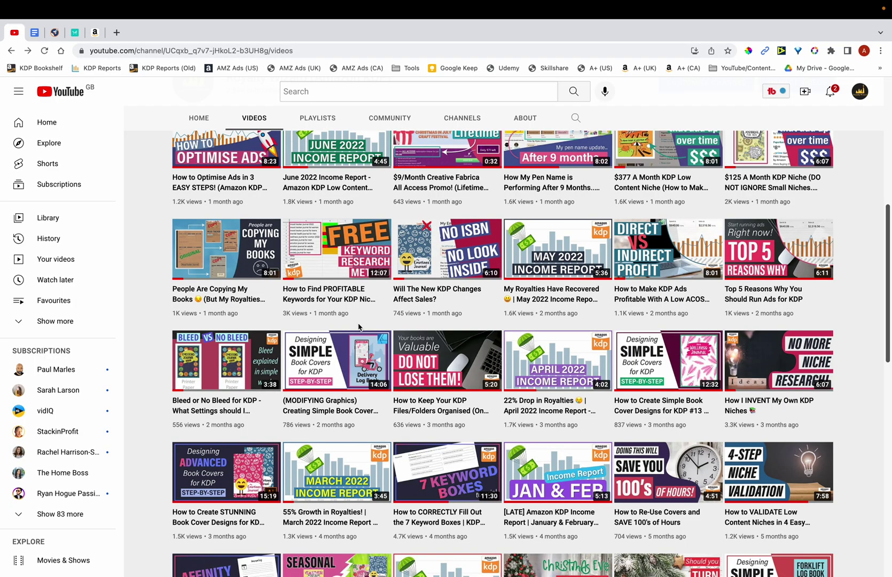
- Switch to Publisher Rocket and show its home page with the available tools
{"action": "key", "text": "ctrl+Left"}
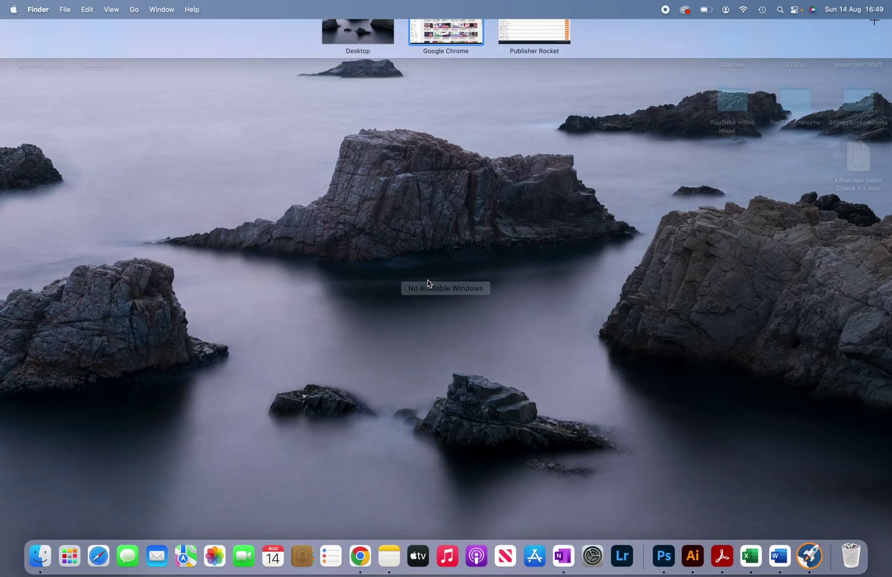
{"action": "left_click", "coordinate": [809, 555]}
{"action": "left_click", "coordinate": [238, 68]}
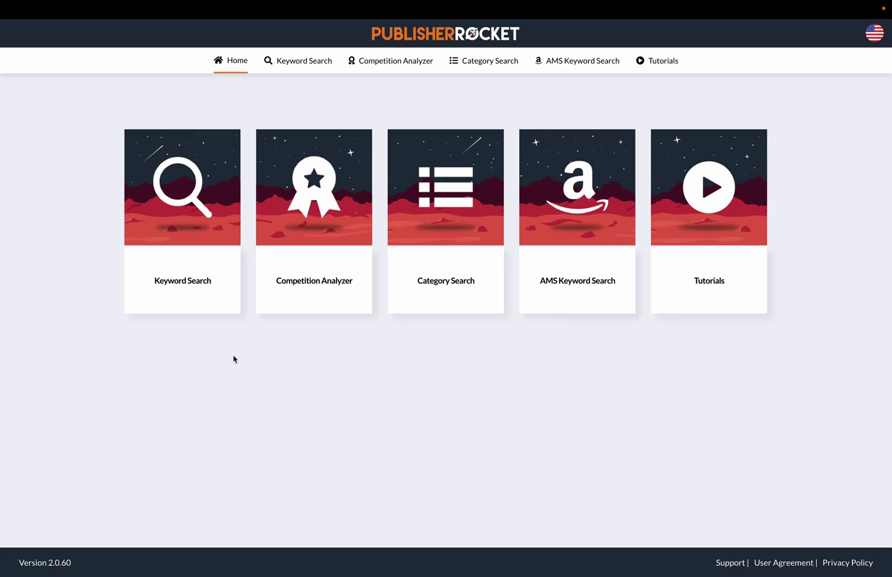
- Switch to Chrome and examine the Amazon search results for "camping journal", including the listed books' sales ranks
{"action": "key", "text": "ctrl+Up"}
{"action": "left_click", "coordinate": [203, 263]}
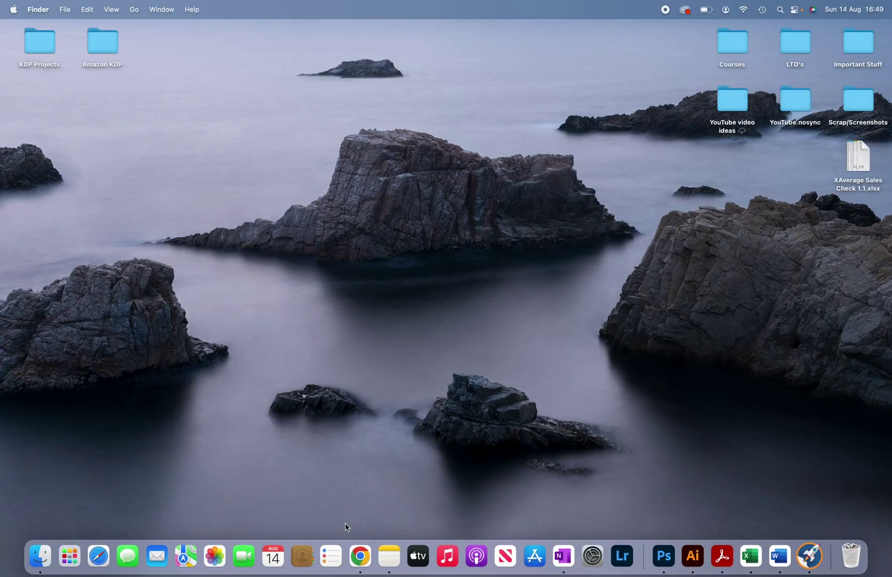
{"action": "left_click", "coordinate": [360, 556]}
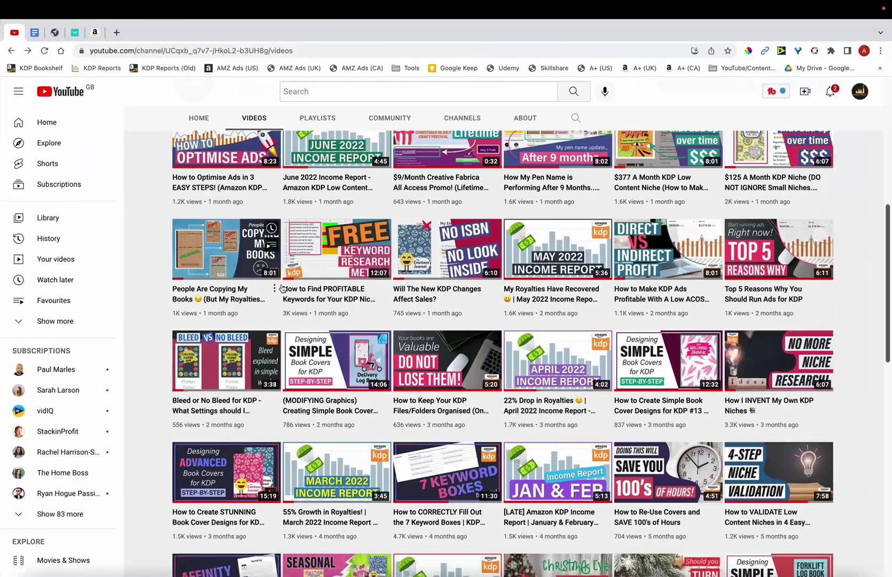
{"action": "left_click", "coordinate": [96, 35]}
{"action": "scroll", "coordinate": [248, 197], "scroll_direction": "up", "scroll_amount": 15}
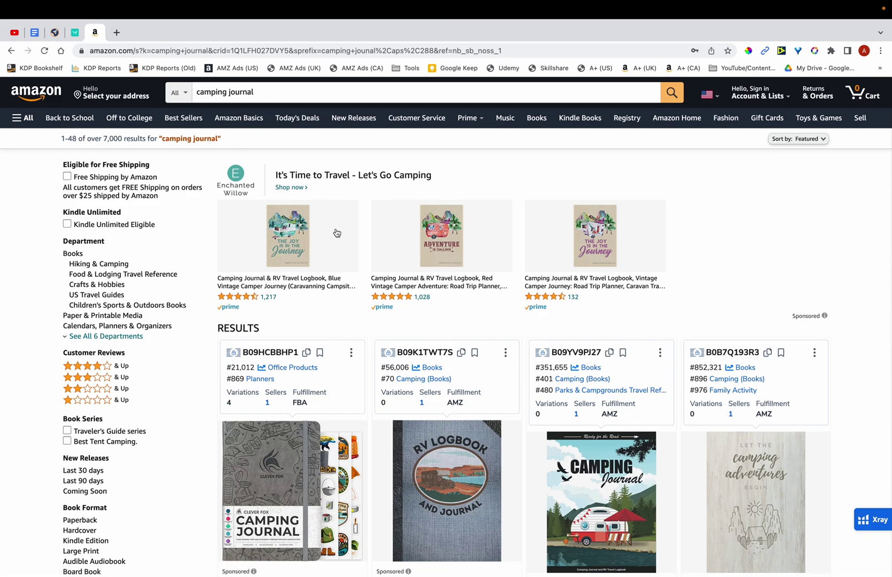
{"action": "scroll", "coordinate": [365, 269], "scroll_direction": "down", "scroll_amount": 3}
{"action": "scroll", "coordinate": [365, 270], "scroll_direction": "up", "scroll_amount": 3}
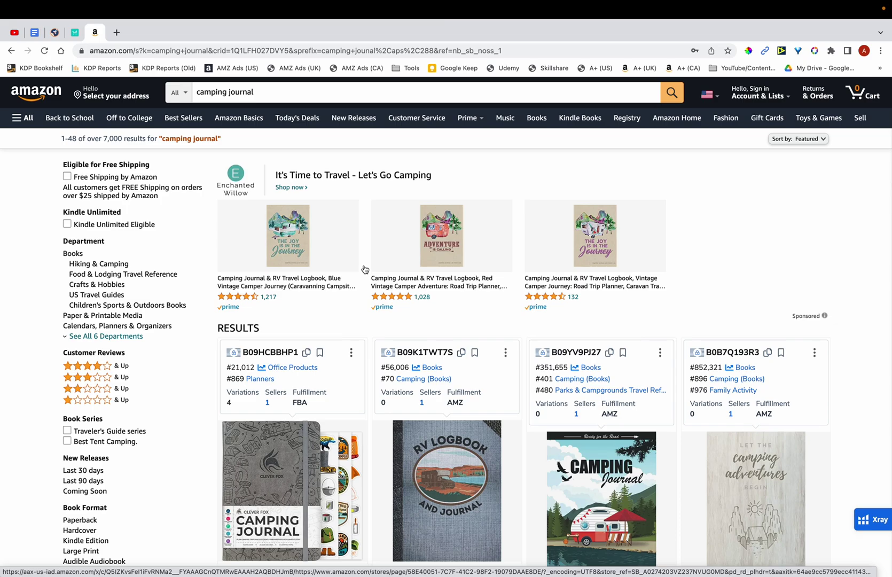
{"action": "scroll", "coordinate": [365, 269], "scroll_direction": "down", "scroll_amount": 10}
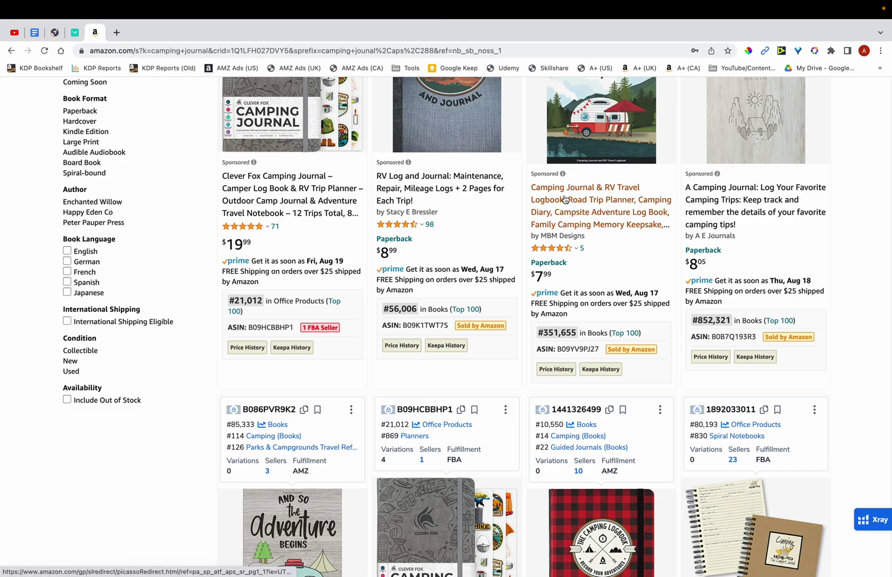
- Switch to Publisher Rocket and review the suggested "camping journal" keywords and the first keyword's competitive score
{"action": "key", "text": "ctrl+Up"}
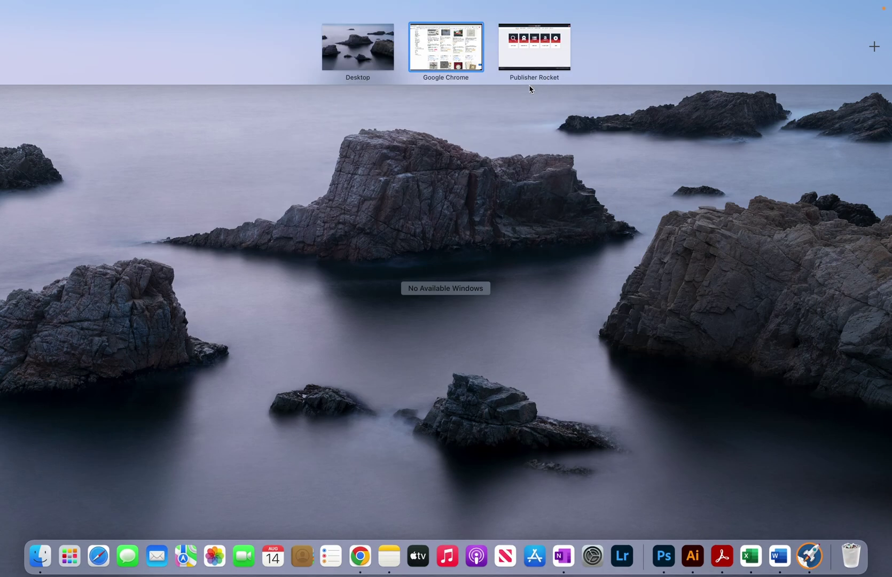
{"action": "left_click", "coordinate": [532, 49]}
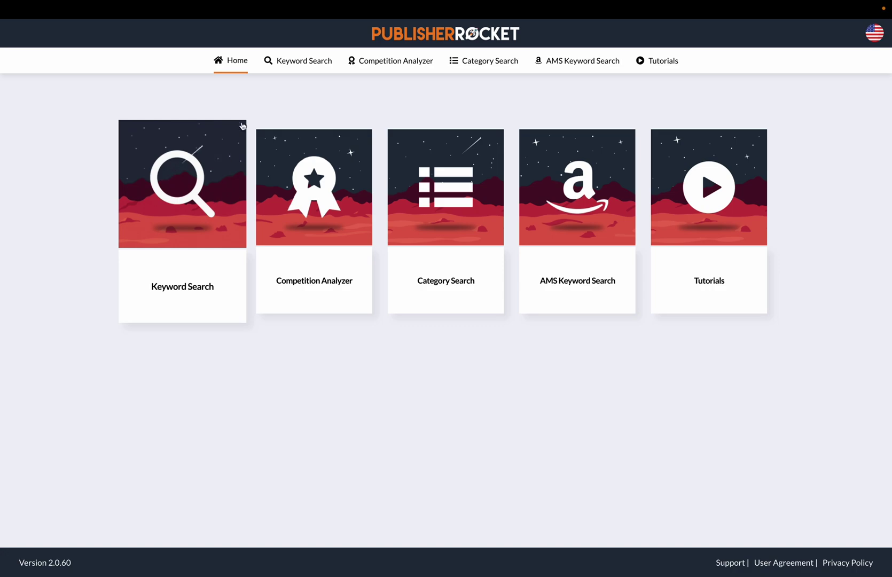
{"action": "left_click", "coordinate": [291, 71]}
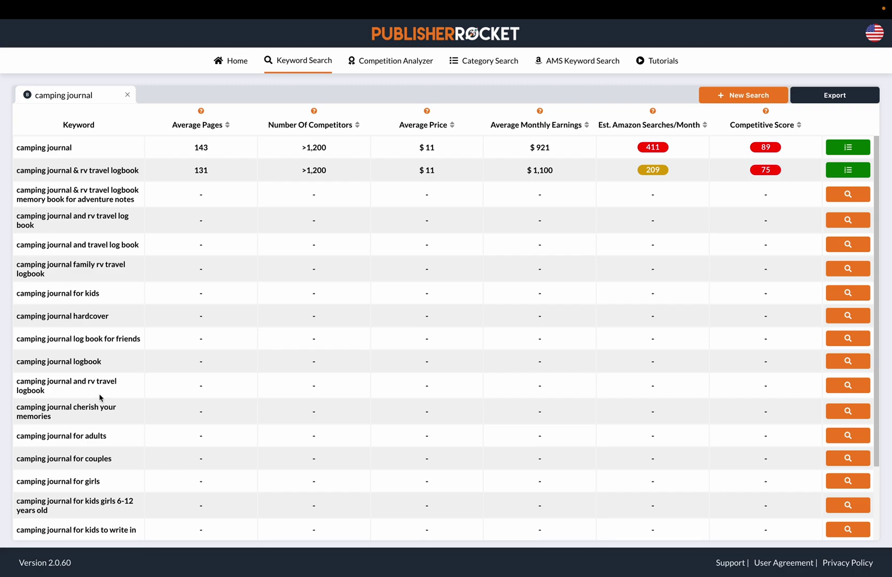
{"action": "scroll", "coordinate": [99, 398], "scroll_direction": "down", "scroll_amount": 2}
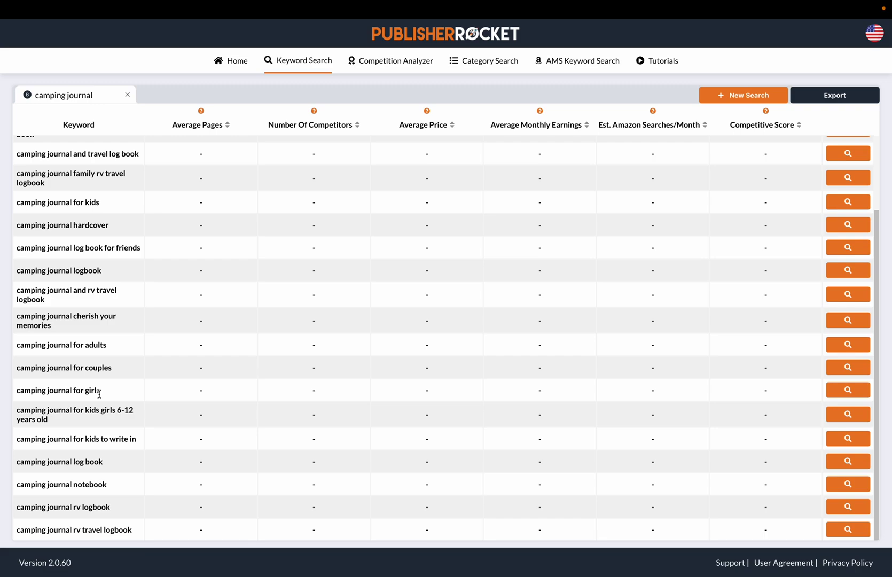
{"action": "scroll", "coordinate": [99, 396], "scroll_direction": "up", "scroll_amount": 3}
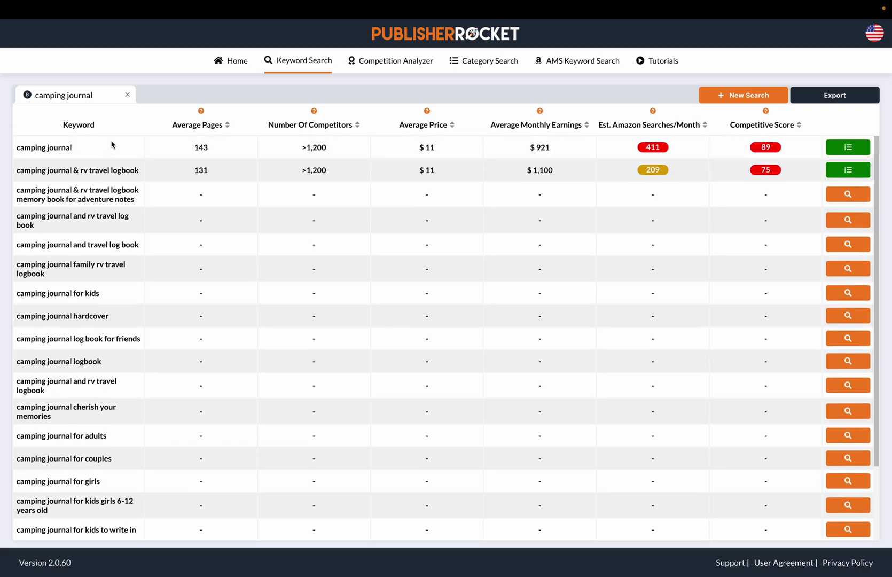
{"action": "mouse_move", "coordinate": [756, 148]}
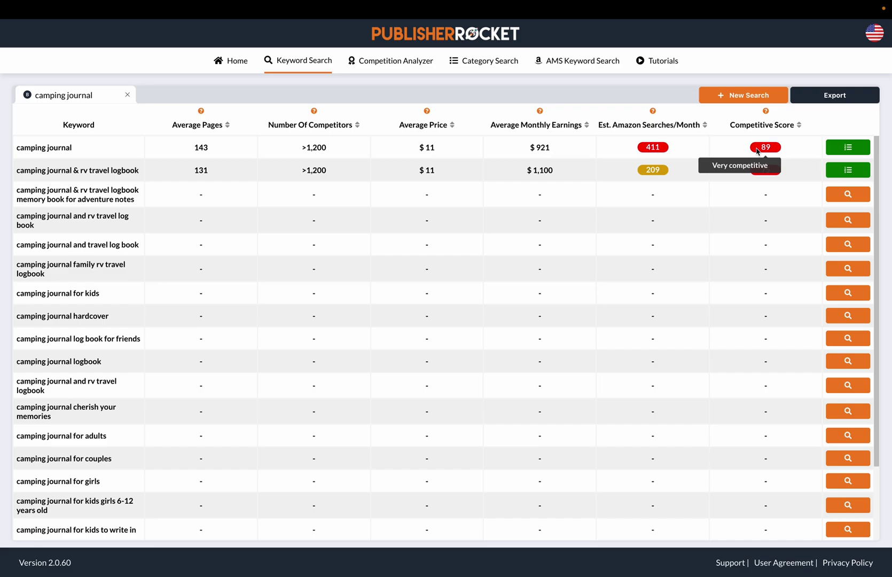
- Create a new Google Sheets spreadsheet in Chrome and enter "Camping journal" in cell A2
{"action": "key", "text": "ctrl+Up"}
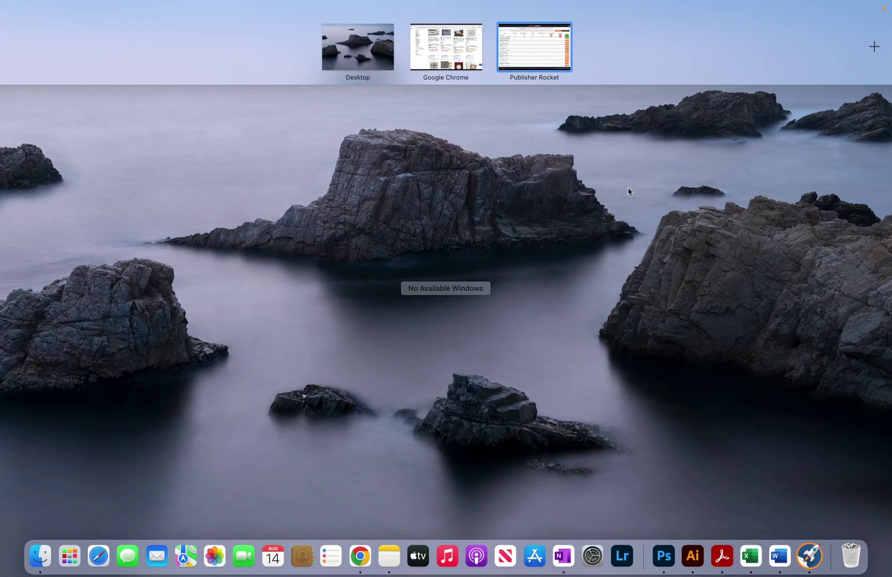
{"action": "left_click", "coordinate": [360, 559]}
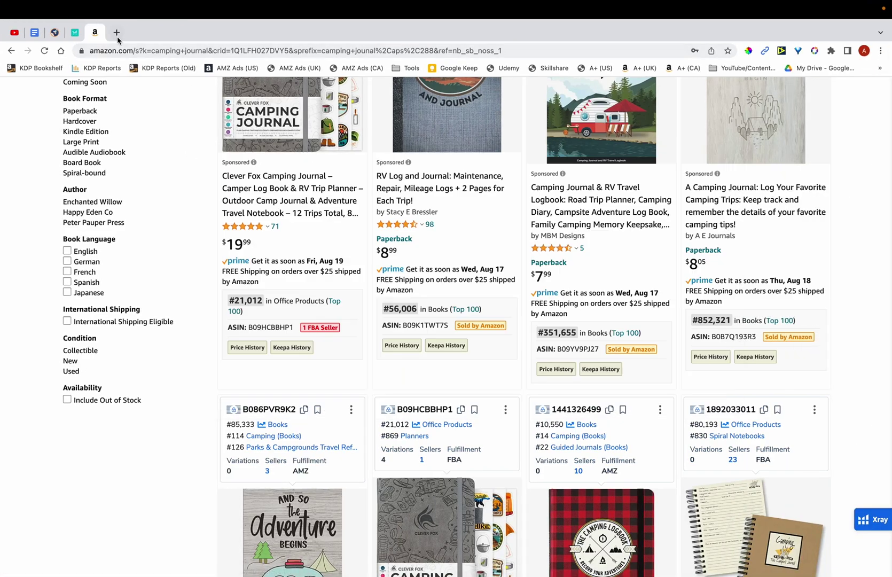
{"action": "left_click", "coordinate": [116, 32]}
{"action": "type", "text": "sheets.new"}
{"action": "key", "text": "Return"}
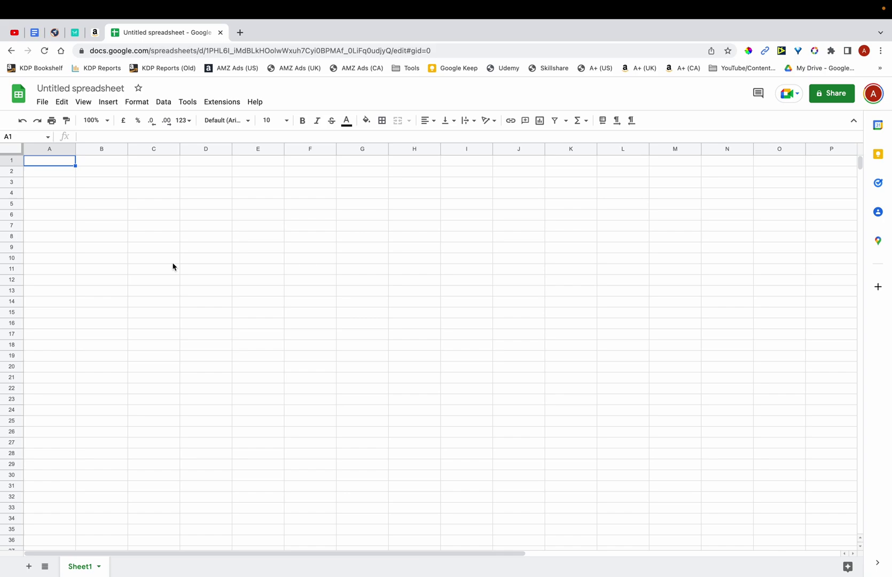
{"action": "left_click", "coordinate": [66, 175]}
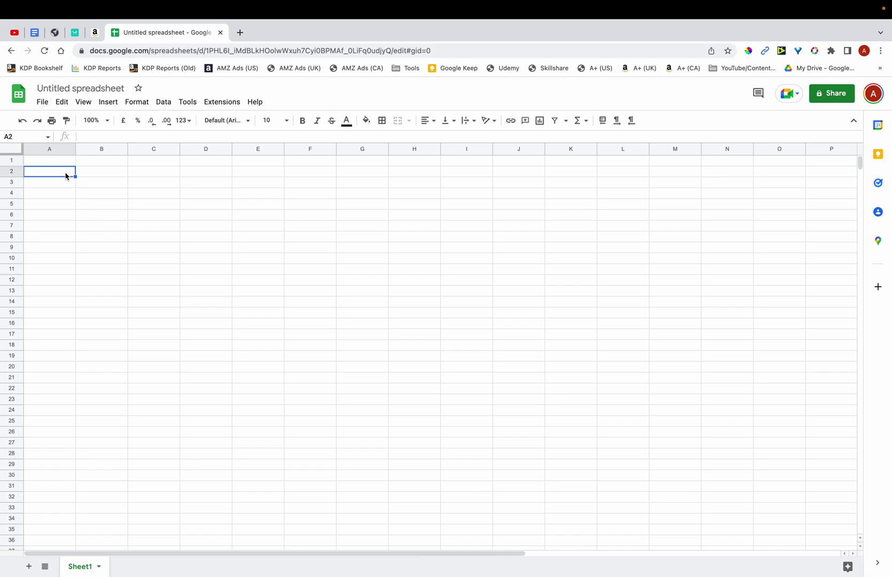
{"action": "type", "text": "Camping journal"}
- Switch to Publisher Rocket and analyze the keyword "camping journal and travel log book"
{"action": "key", "text": "ctrl+Up"}
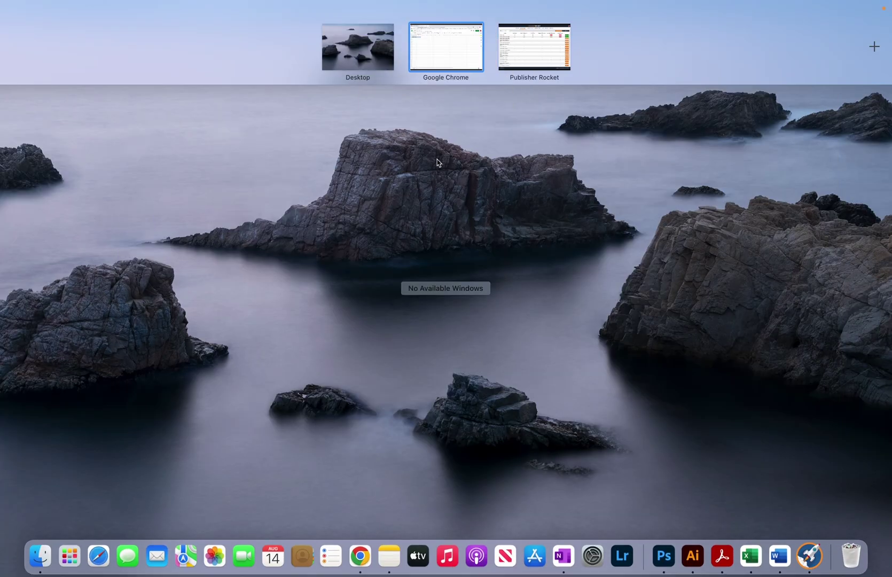
{"action": "left_click", "coordinate": [526, 37]}
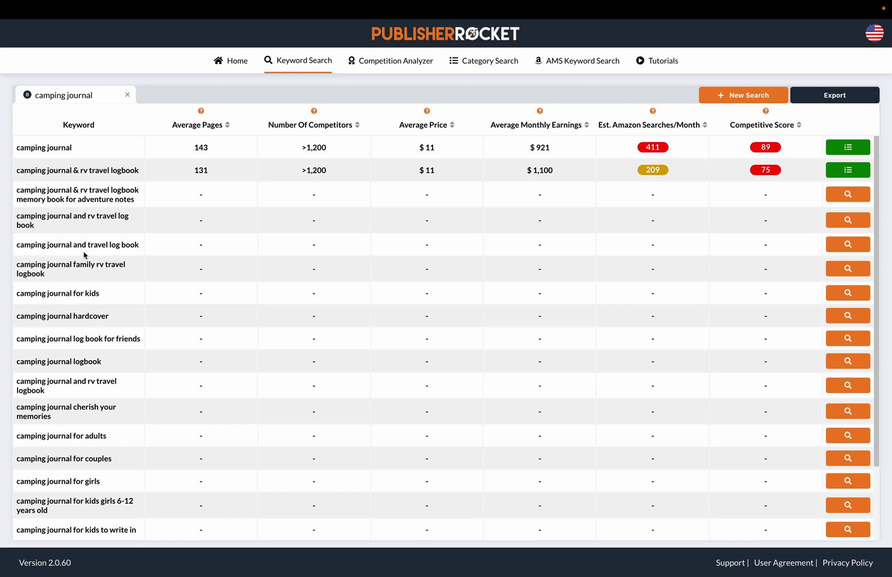
{"action": "left_click", "coordinate": [850, 247]}
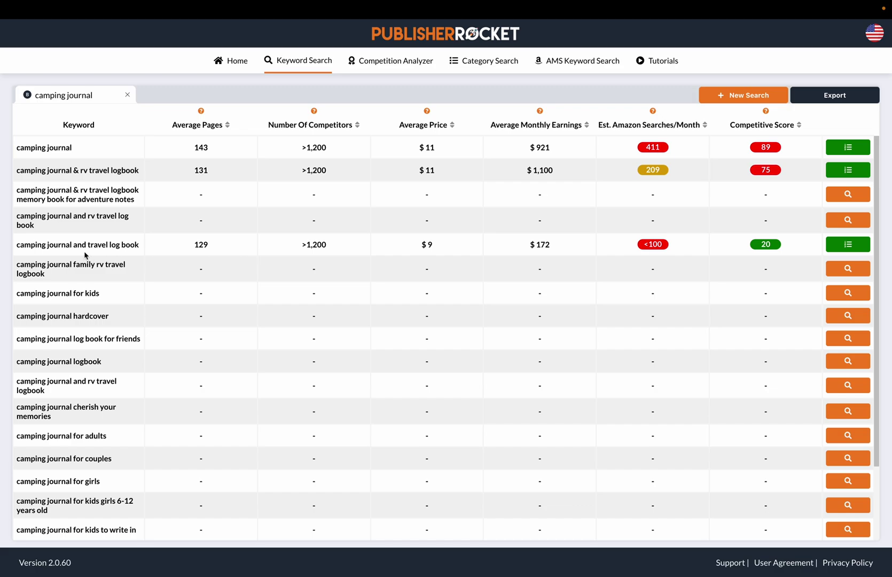
- Switch to the spreadsheet in Chrome and enter "Camping journal and travel logbook" in cell A3
{"action": "key", "text": "ctrl+Up"}
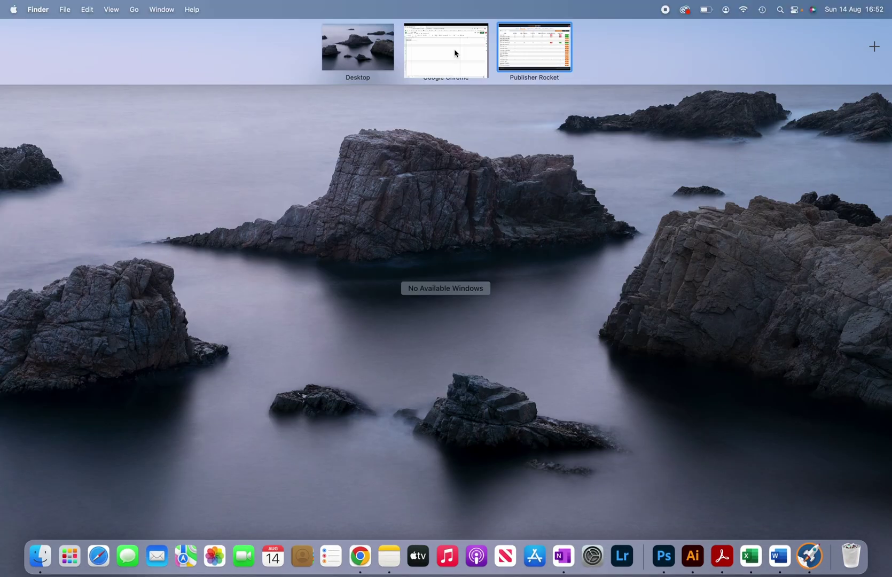
{"action": "left_click", "coordinate": [453, 49]}
{"action": "type", "text": "ook"}
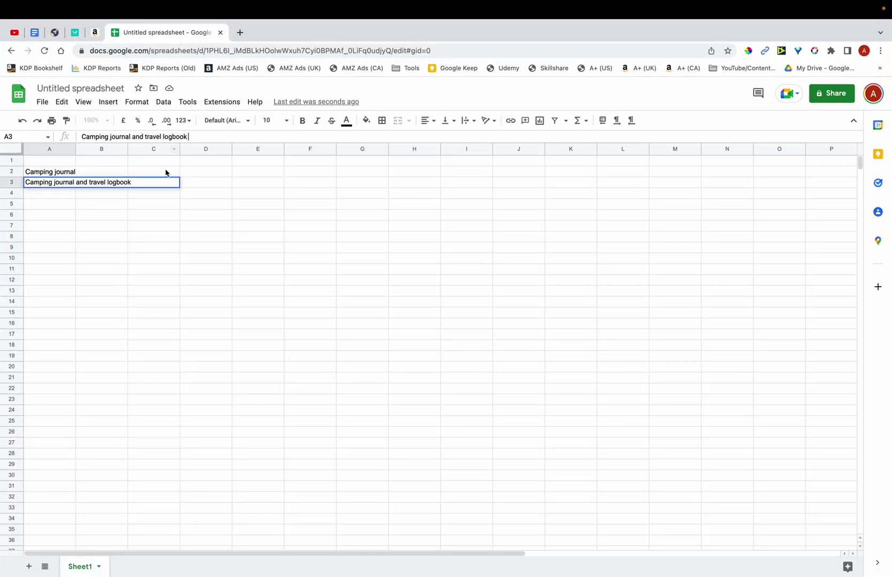
{"action": "key", "text": "Return"}
{"action": "key", "text": "ctrl+Up"}
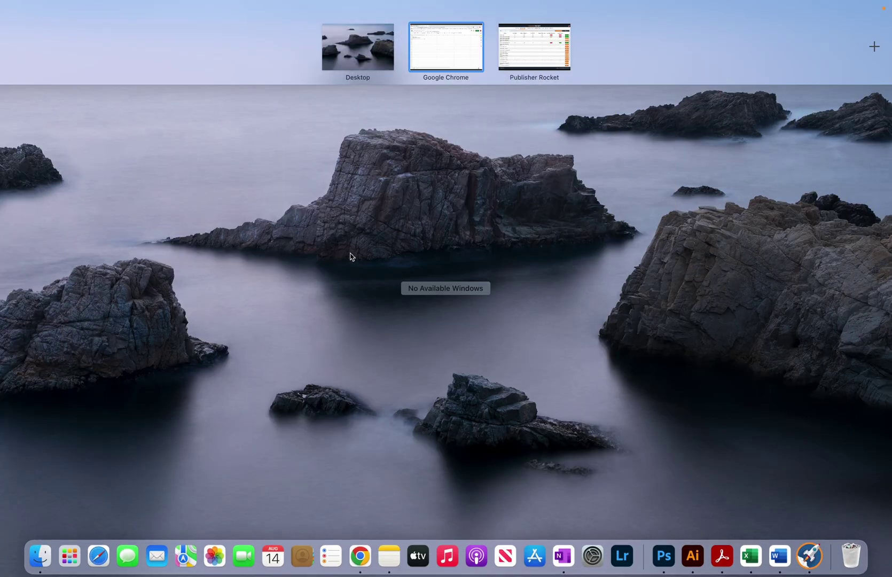
- Switch to Publisher Rocket and analyze the keywords "camping journal for kids" and "camping journal and rv travel log book"
{"action": "left_click", "coordinate": [542, 51]}
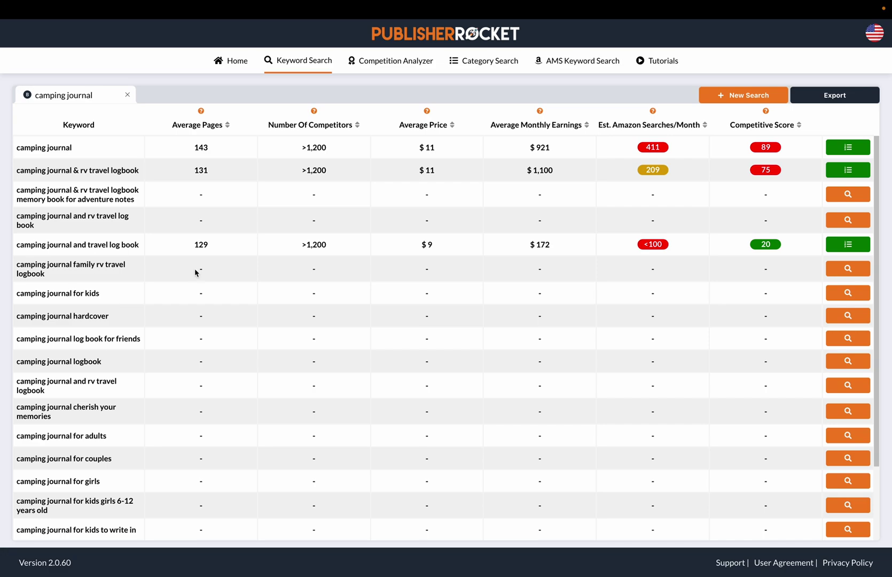
{"action": "left_click", "coordinate": [857, 292]}
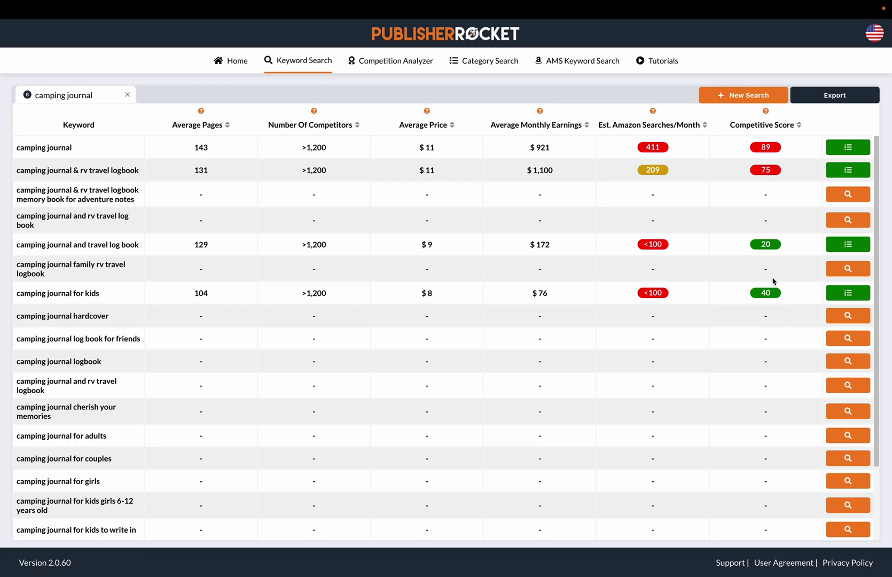
{"action": "left_click", "coordinate": [855, 220]}
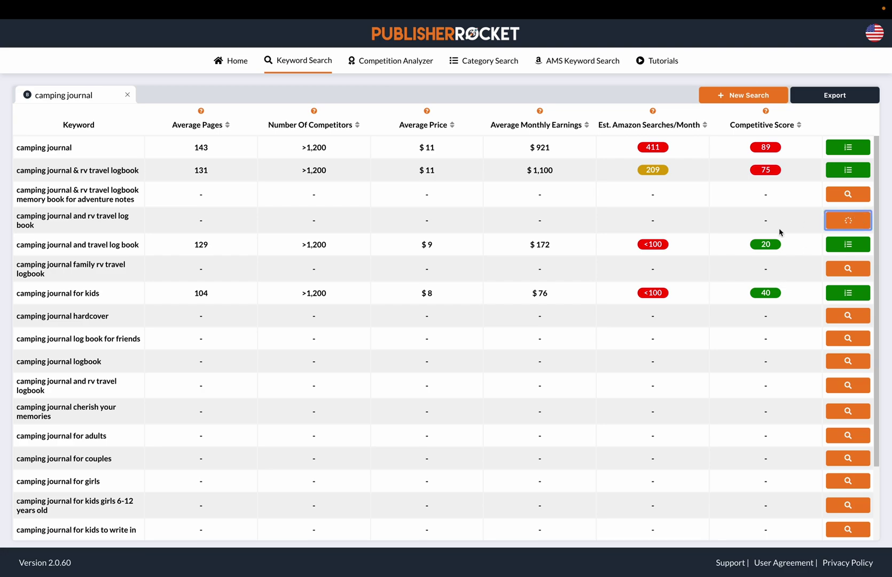
{"action": "mouse_move", "coordinate": [772, 247]}
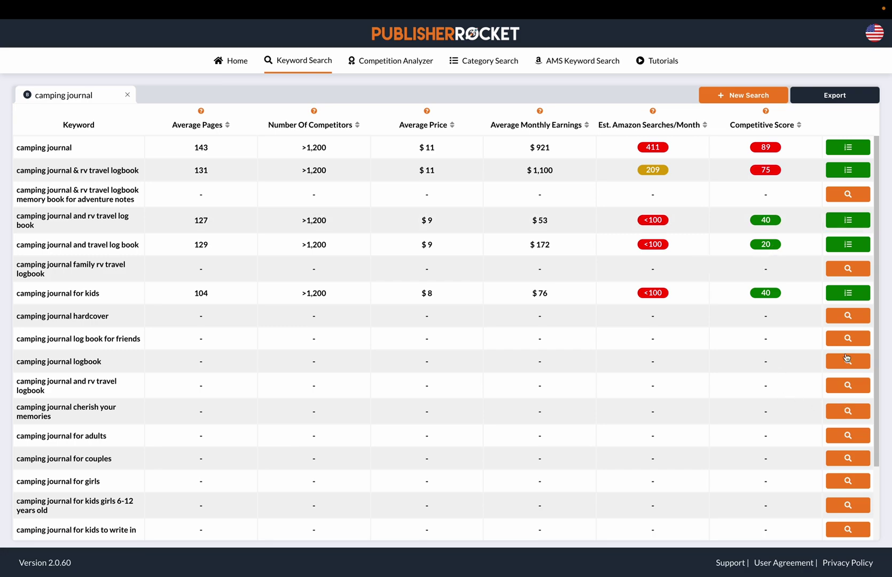
- Analyze the five consecutive "camping journal" keywords from "camping journal log book for friends" through "camping journal for adults"
{"action": "left_click", "coordinate": [848, 339]}
{"action": "left_click", "coordinate": [847, 363]}
{"action": "left_click", "coordinate": [848, 388]}
{"action": "left_click", "coordinate": [847, 412]}
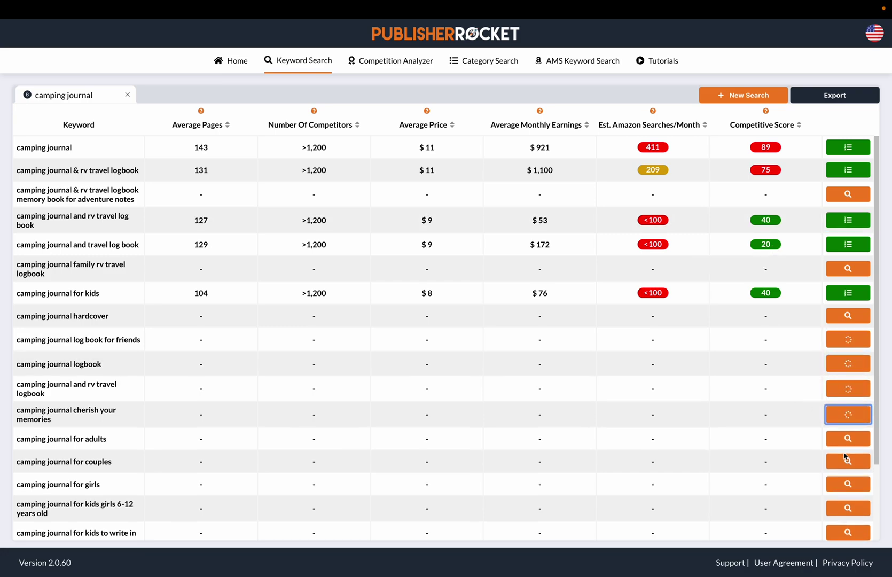
{"action": "left_click", "coordinate": [847, 439]}
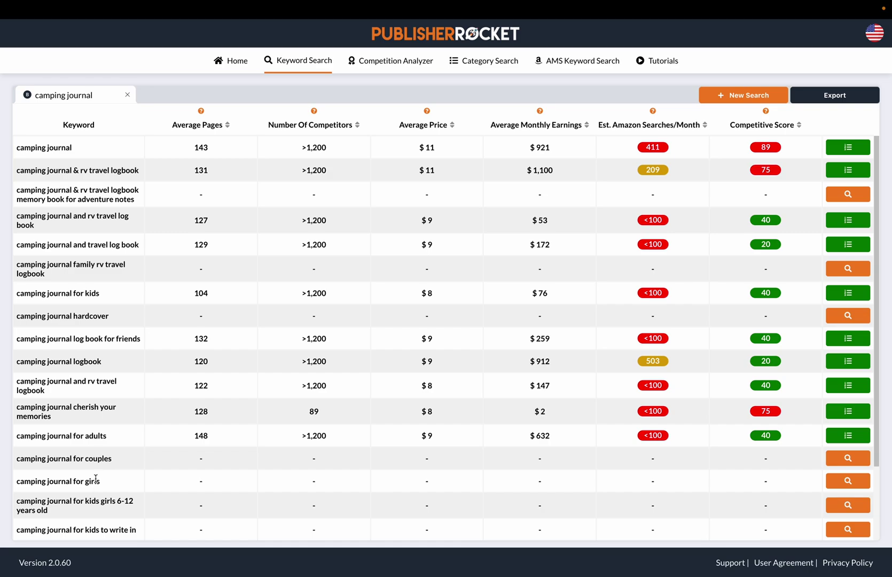
- Switch to the spreadsheet in Chrome and enter "adults", "couples" and "kids" in cells D2 to D4
{"action": "key", "text": "ctrl+Up"}
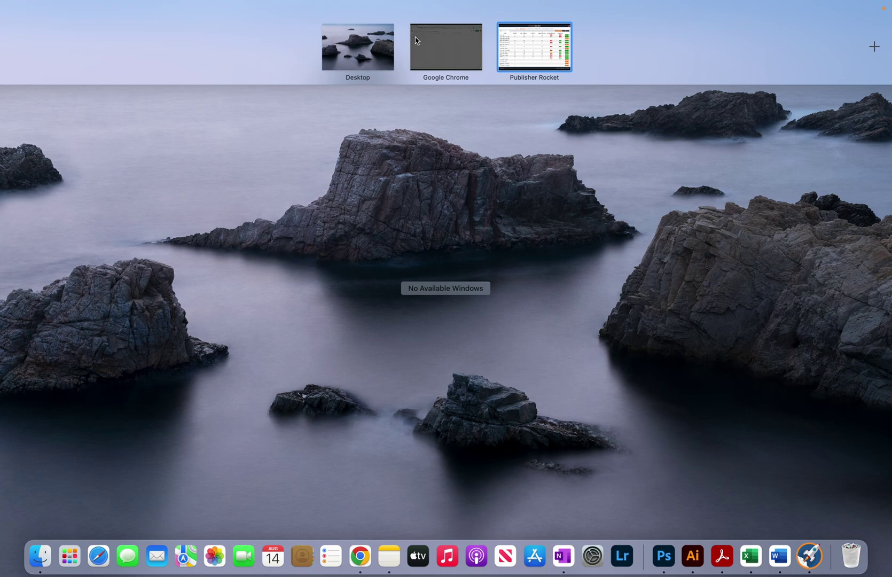
{"action": "left_click", "coordinate": [446, 44]}
{"action": "left_click", "coordinate": [303, 175]}
{"action": "type", "text": "adults"}
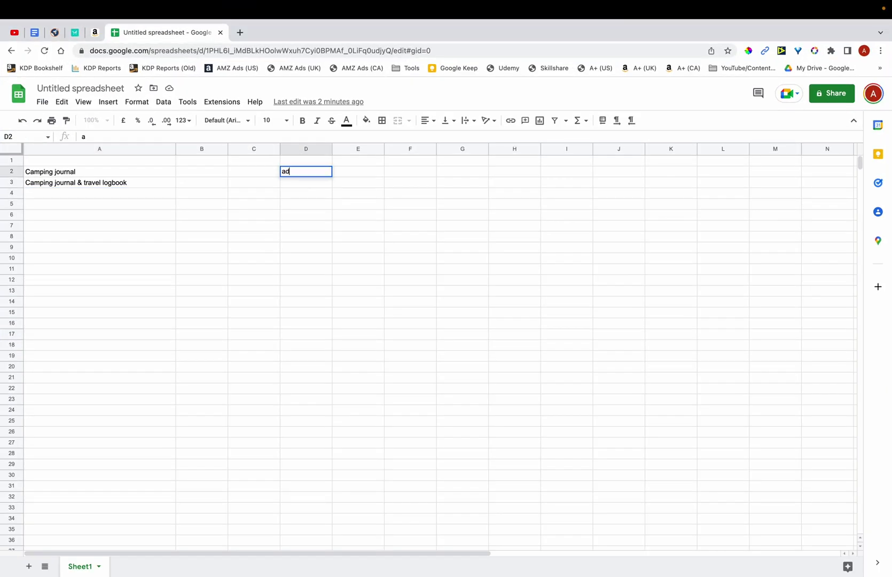
{"action": "key", "text": "Return"}
{"action": "type", "text": "couples"}
{"action": "key", "text": "Return"}
{"action": "type", "text": "kids"}
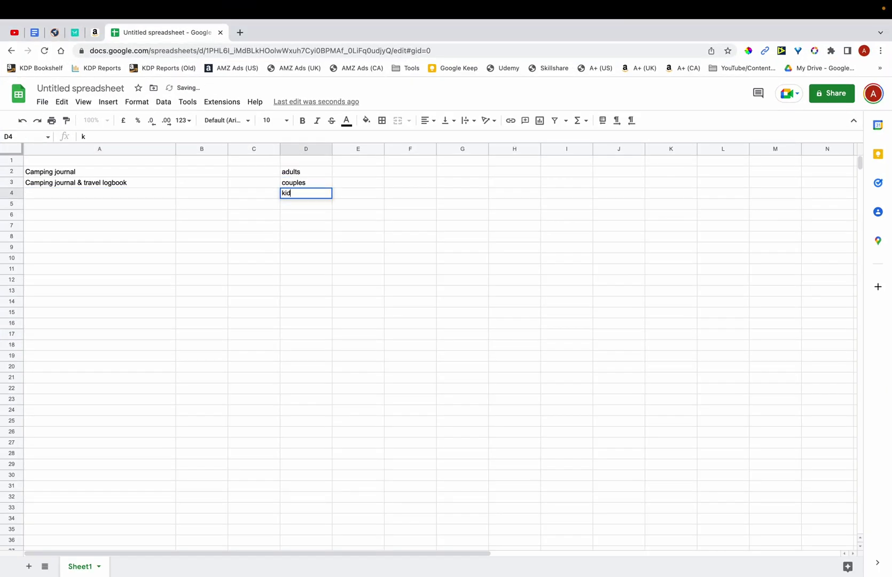
{"action": "key", "text": "Return"}
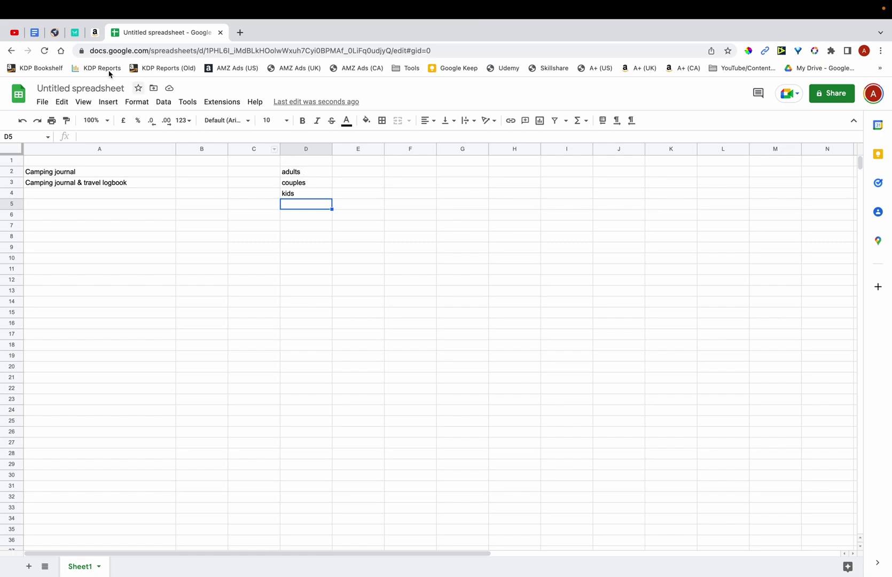
- Review the camping journal listings on Amazon and run a new Publisher Rocket keyword search for "rv logbook" in Books
{"action": "left_click", "coordinate": [95, 33]}
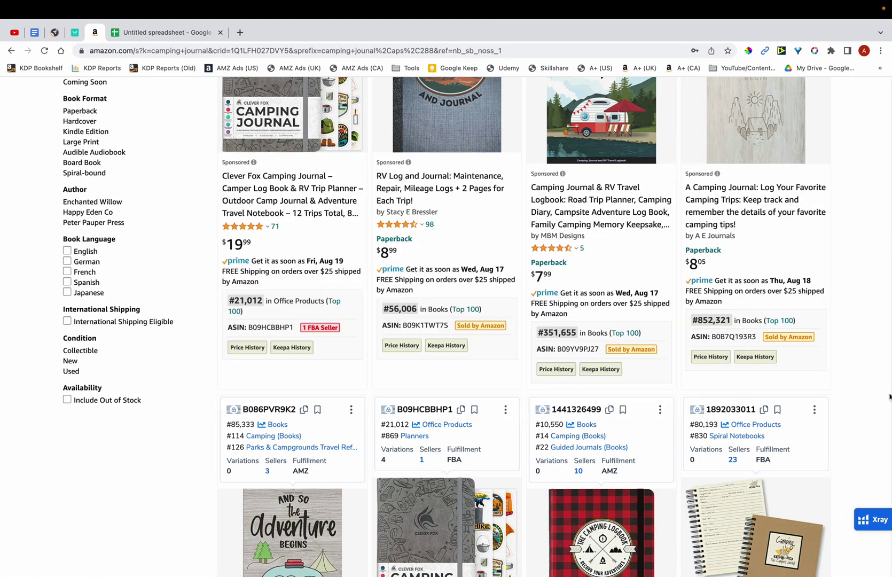
{"action": "scroll", "coordinate": [833, 385], "scroll_direction": "down", "scroll_amount": 7}
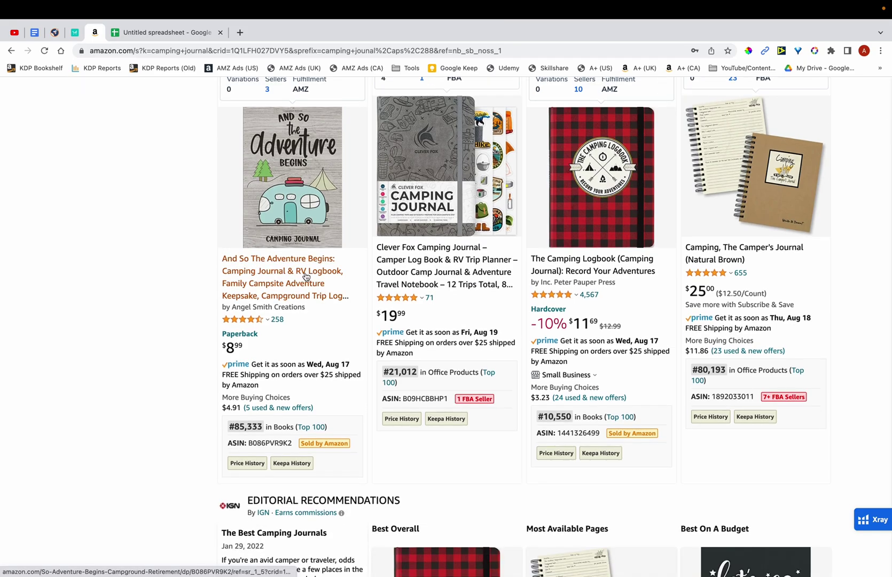
{"action": "key", "text": "ctrl+Up"}
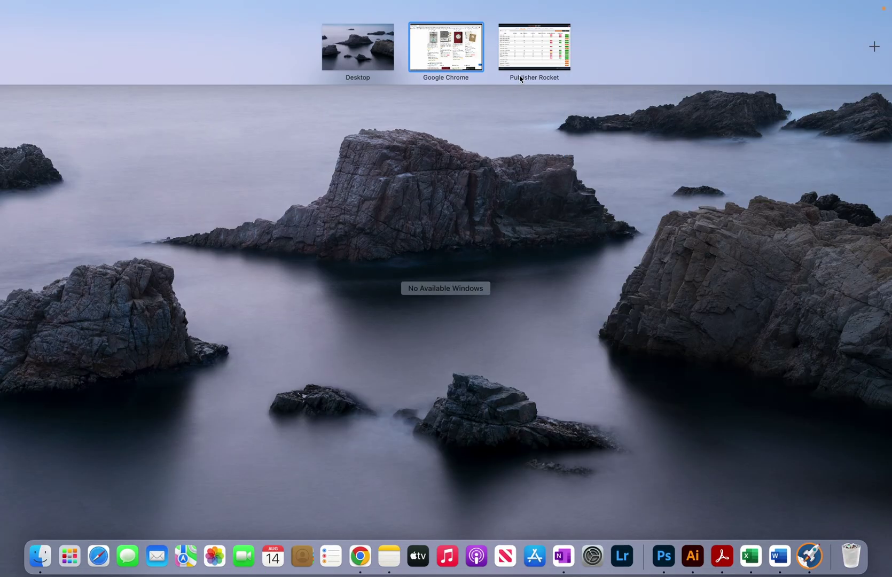
{"action": "left_click", "coordinate": [534, 45]}
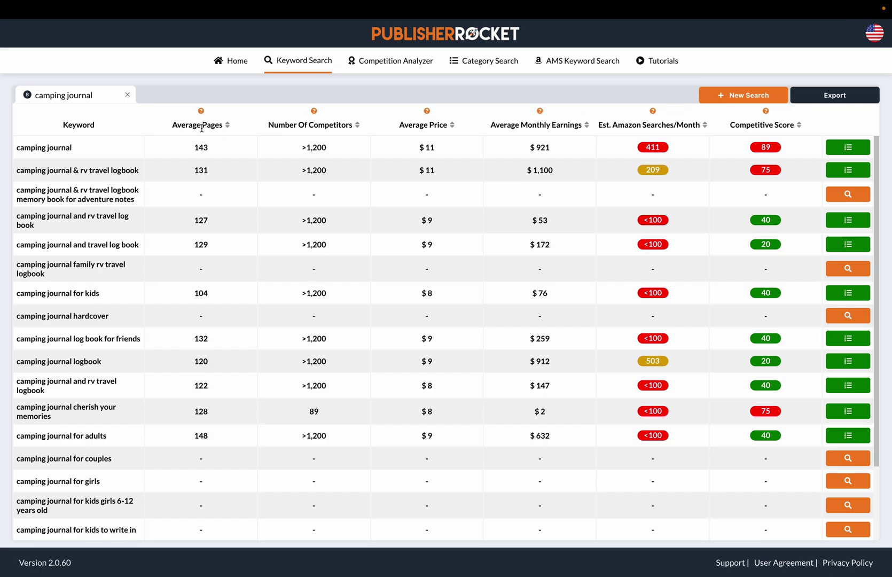
{"action": "type", "text": "rv logbook"}
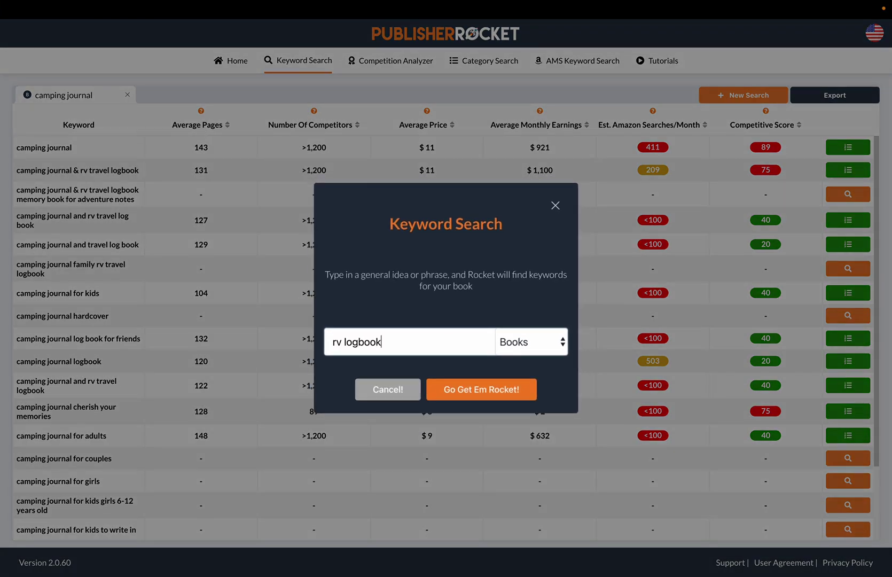
{"action": "left_click", "coordinate": [452, 386]}
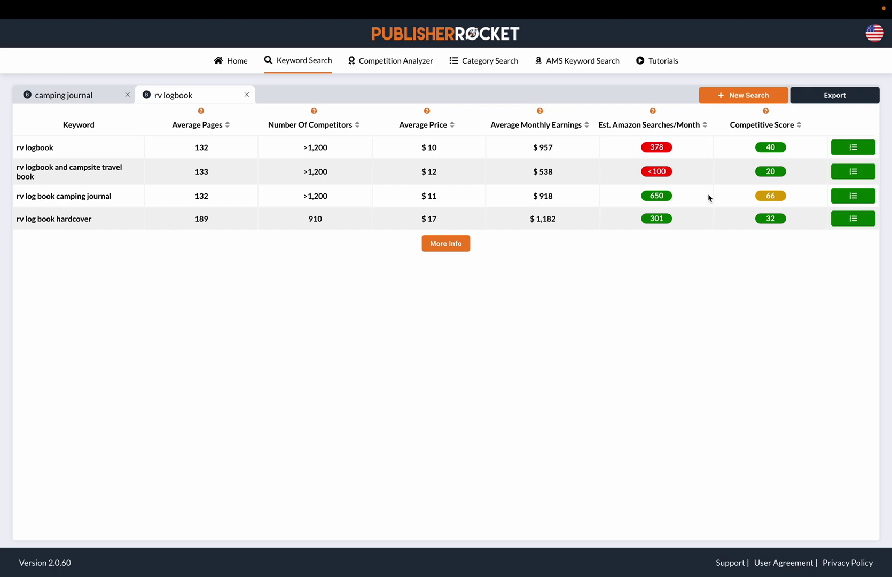
- Switch to the spreadsheet in Chrome and enter "rv logbook camping journal" in cell A4
{"action": "key", "text": "ctrl+Up"}
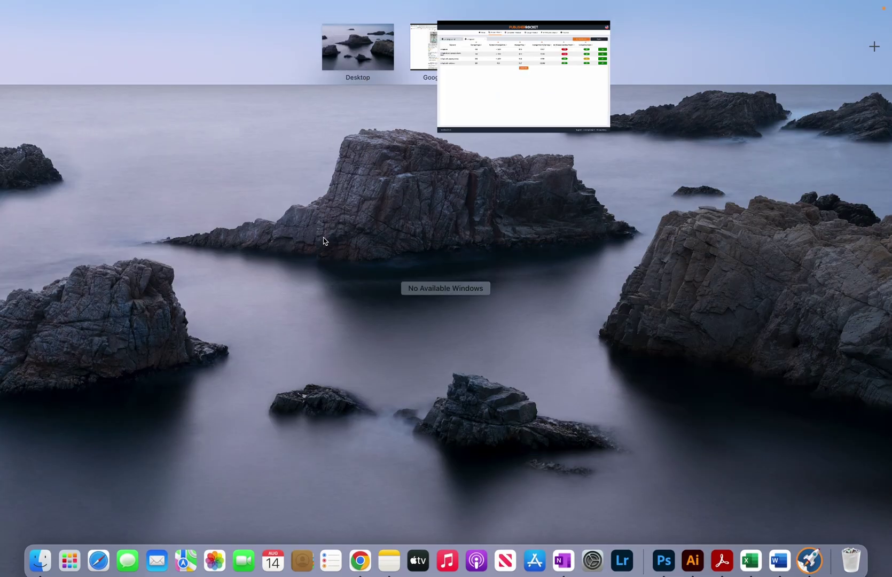
{"action": "left_click", "coordinate": [452, 54]}
{"action": "left_click", "coordinate": [160, 32]}
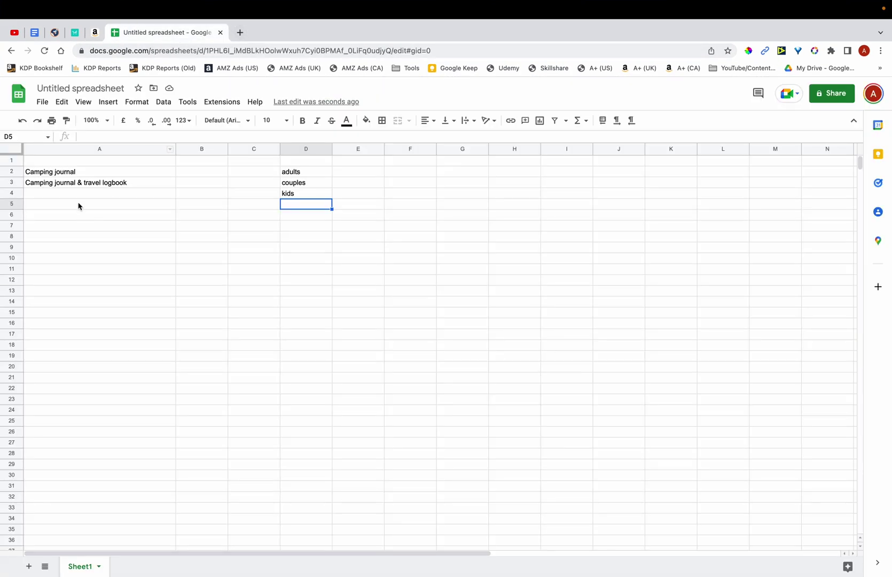
{"action": "left_click", "coordinate": [79, 196]}
{"action": "type", "text": "rv logbook camping journal"}
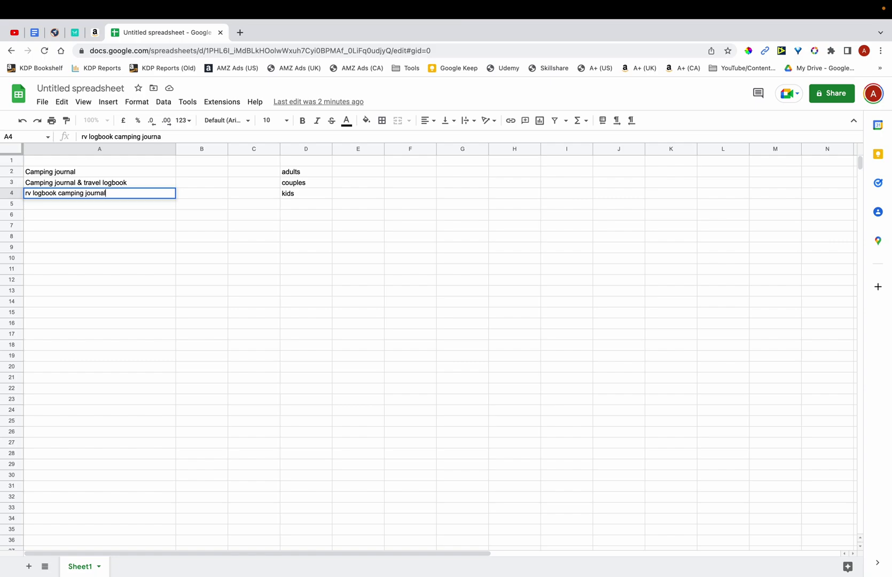
{"action": "key", "text": "Return"}
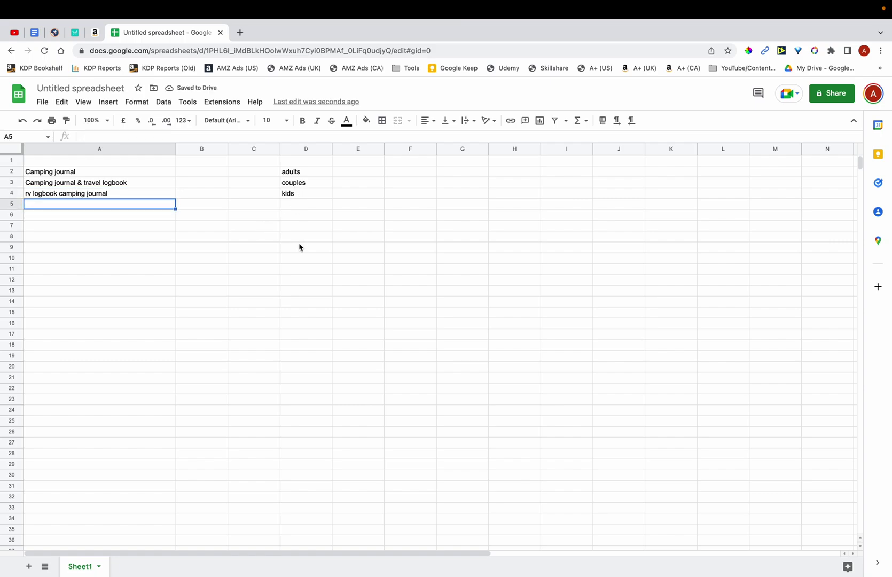
- Review the "rv logbook" keywords in Publisher Rocket and enter "campsite" in cell D5 of the spreadsheet in Chrome
{"action": "key", "text": "ctrl+Up"}
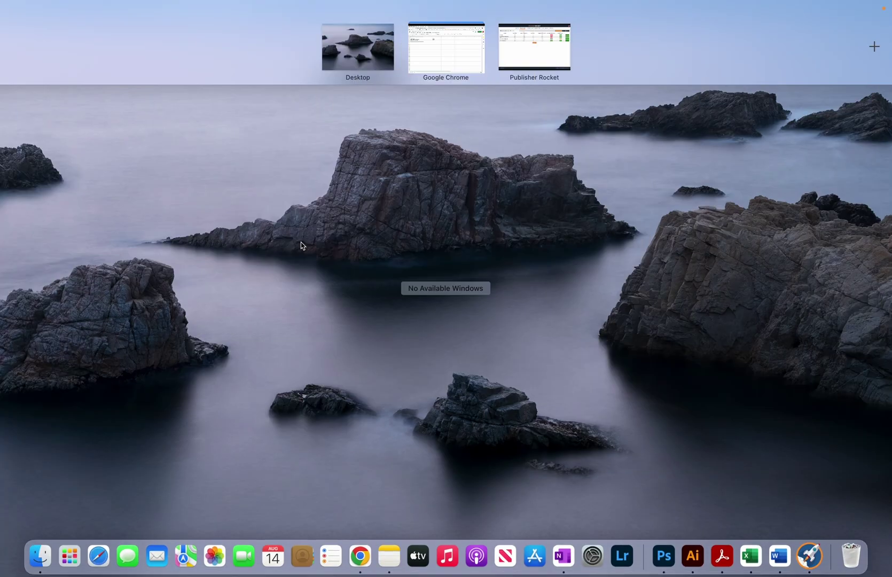
{"action": "key", "text": "ctrl+Right"}
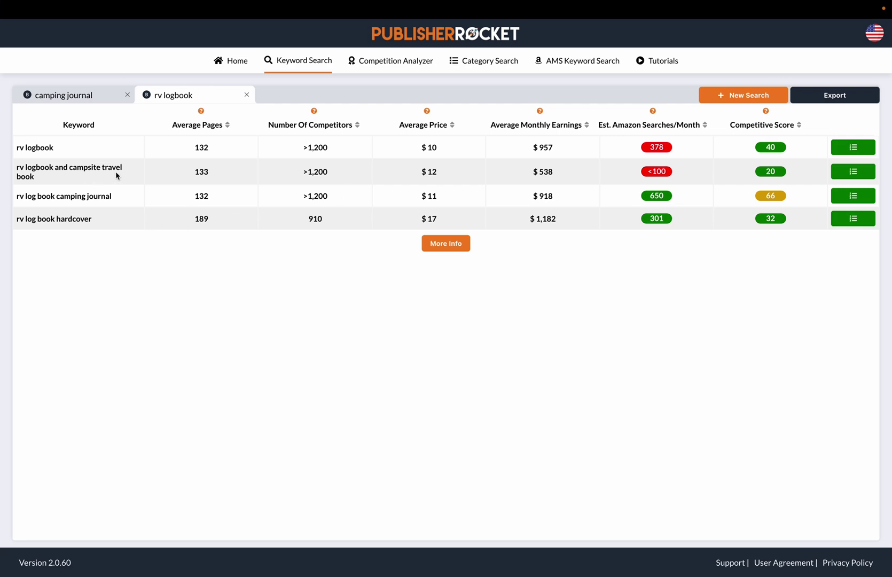
{"action": "key", "text": "ctrl+Up"}
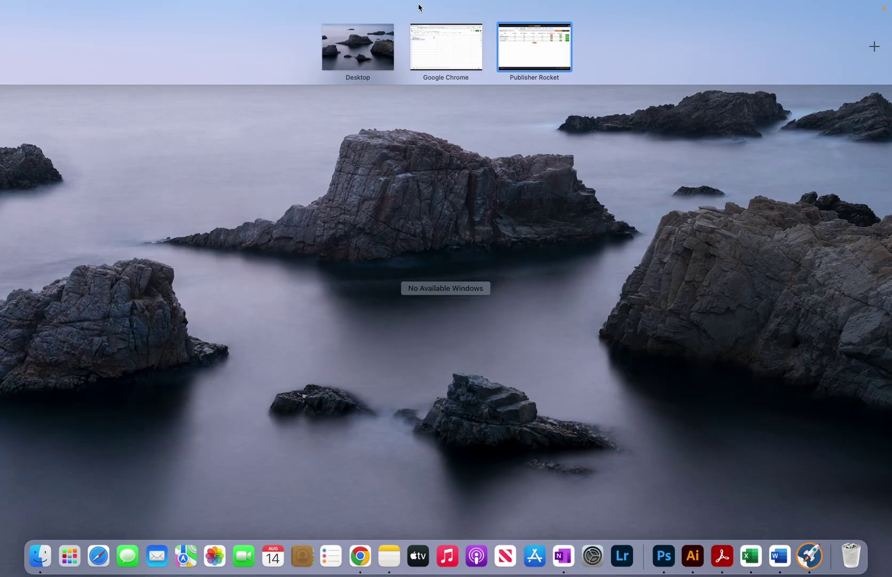
{"action": "left_click", "coordinate": [451, 51]}
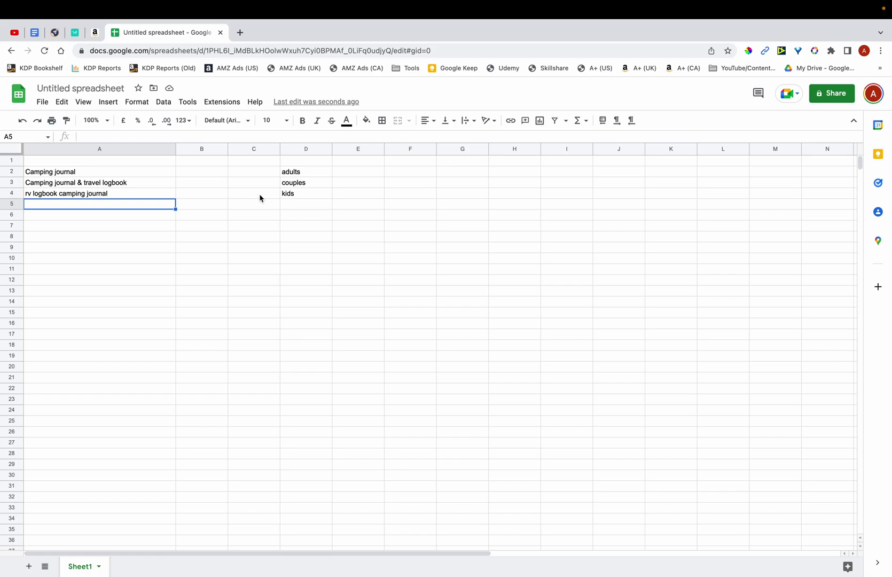
{"action": "left_click", "coordinate": [316, 209]}
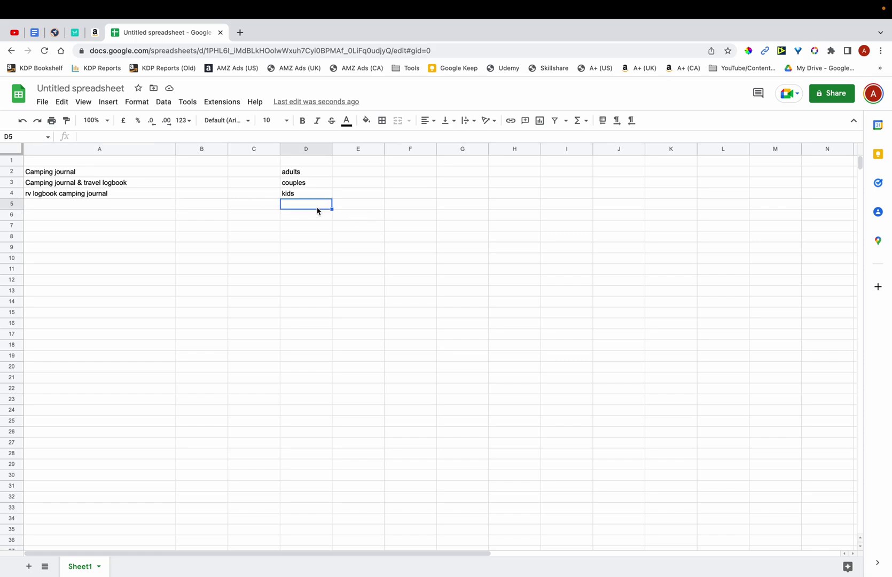
{"action": "type", "text": "campsite"}
{"action": "left_click", "coordinate": [307, 290]}
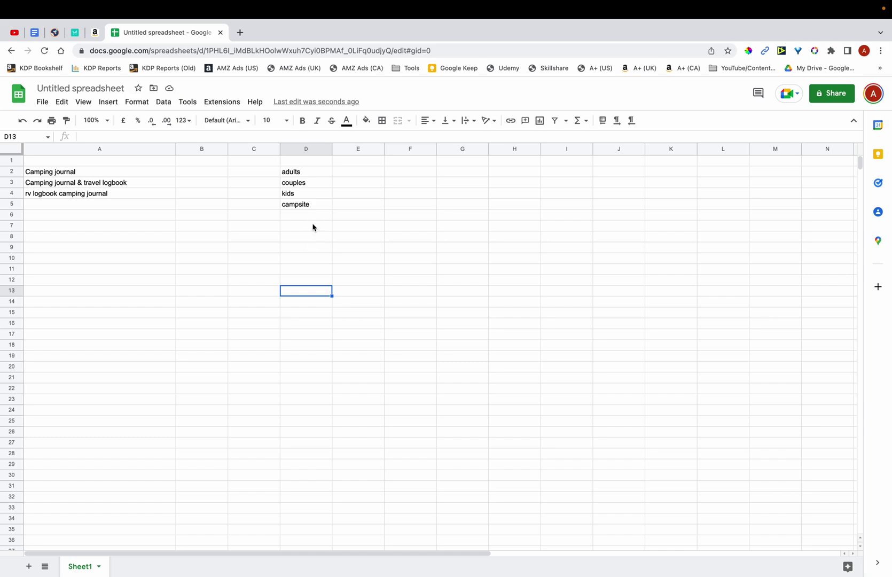
- Enter "caravan", "men", "women", "boys" and "girls" in cells D6 to D10
{"action": "left_click", "coordinate": [311, 219]}
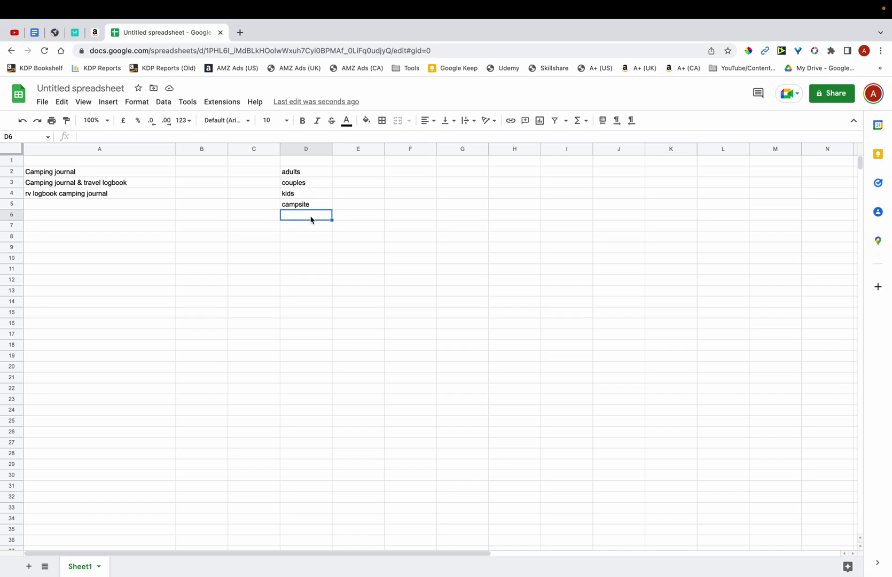
{"action": "type", "text": "caravan"}
{"action": "key", "text": "Return"}
{"action": "type", "text": "men"}
{"action": "key", "text": "Return"}
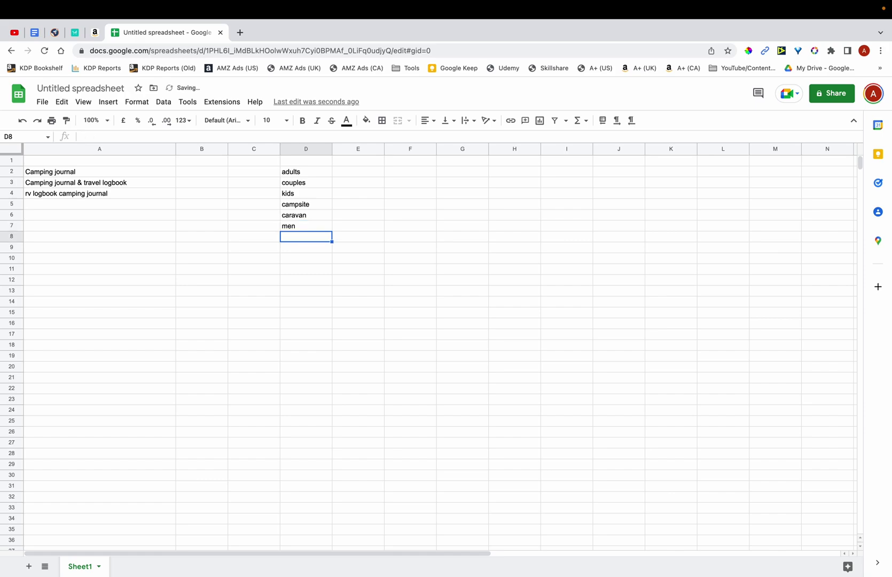
{"action": "type", "text": "women"}
{"action": "key", "text": "Return"}
{"action": "type", "text": "boys"}
{"action": "key", "text": "Return"}
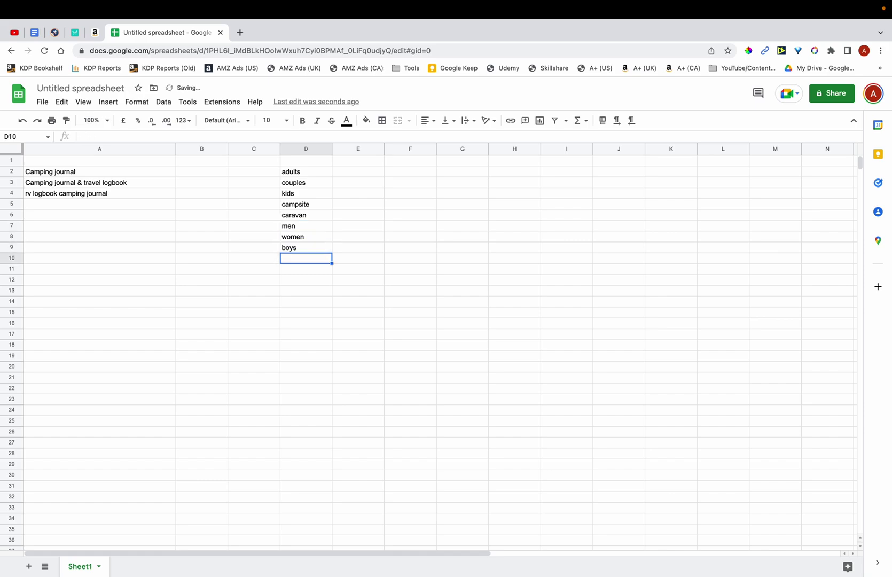
{"action": "type", "text": "girls"}
{"action": "key", "text": "Return"}
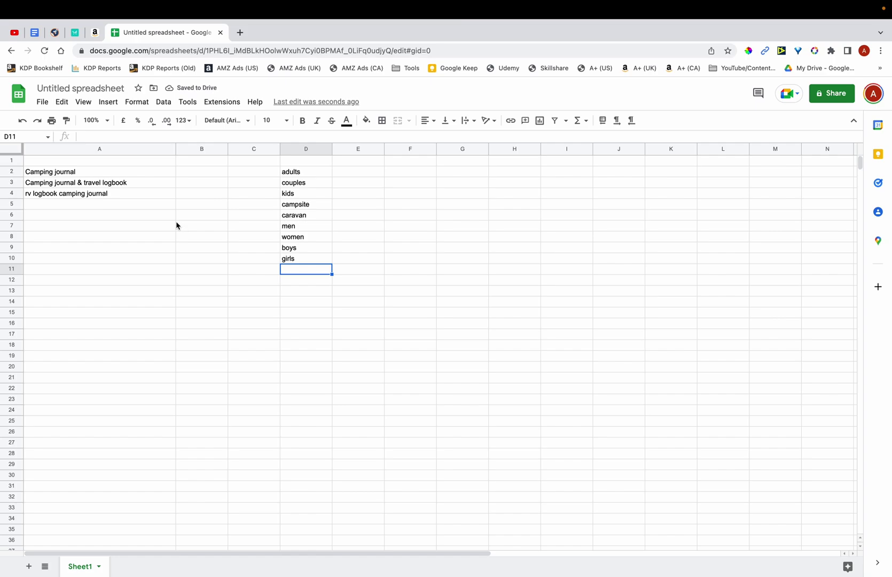
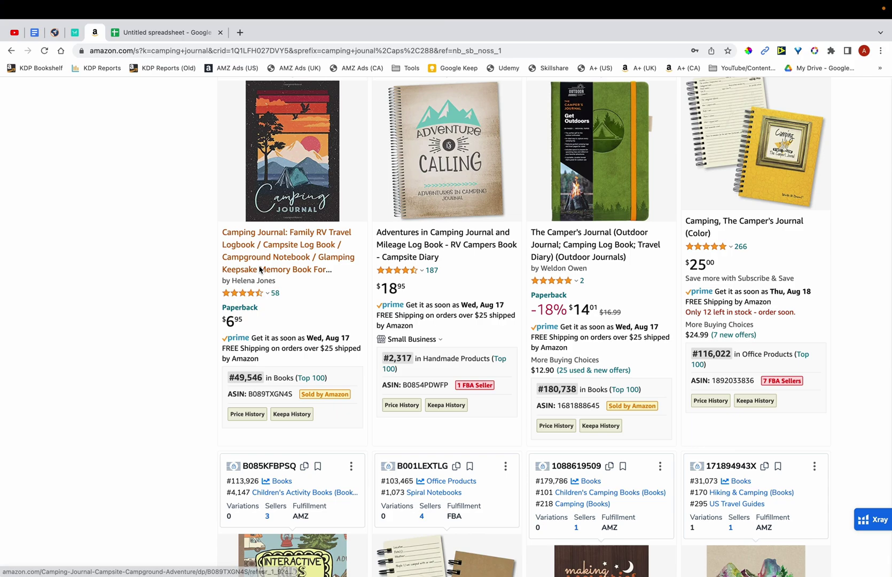
- Switch to Publisher Rocket, search for "campground" keywords in Books and analyze "campground journal"
{"action": "key", "text": "ctrl+Up"}
{"action": "left_click", "coordinate": [532, 53]}
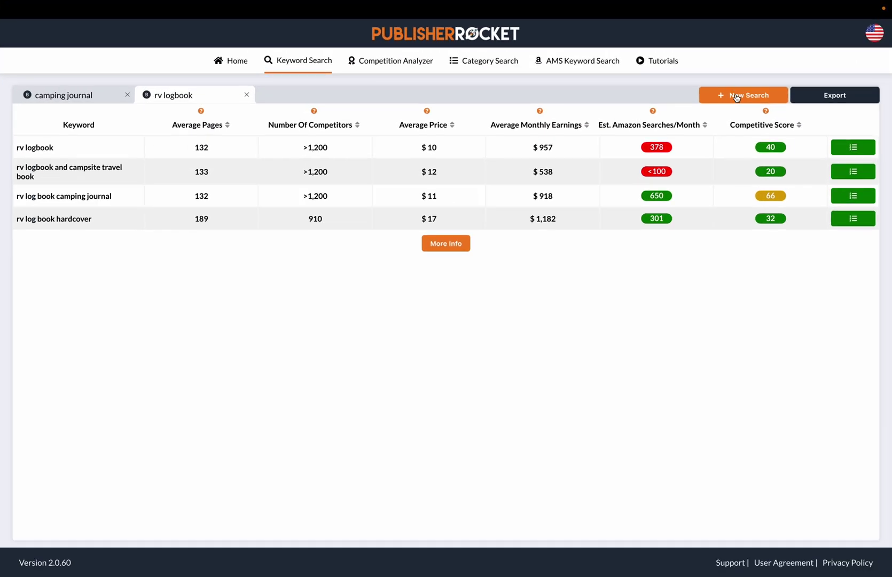
{"action": "left_click", "coordinate": [736, 98]}
{"action": "type", "text": "camp"}
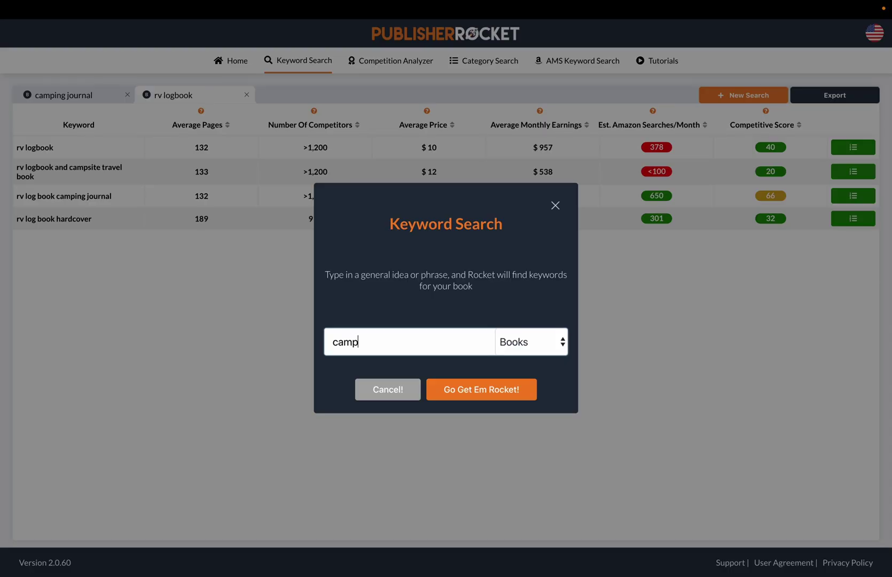
{"action": "type", "text": "ground"}
{"action": "left_click", "coordinate": [469, 389]}
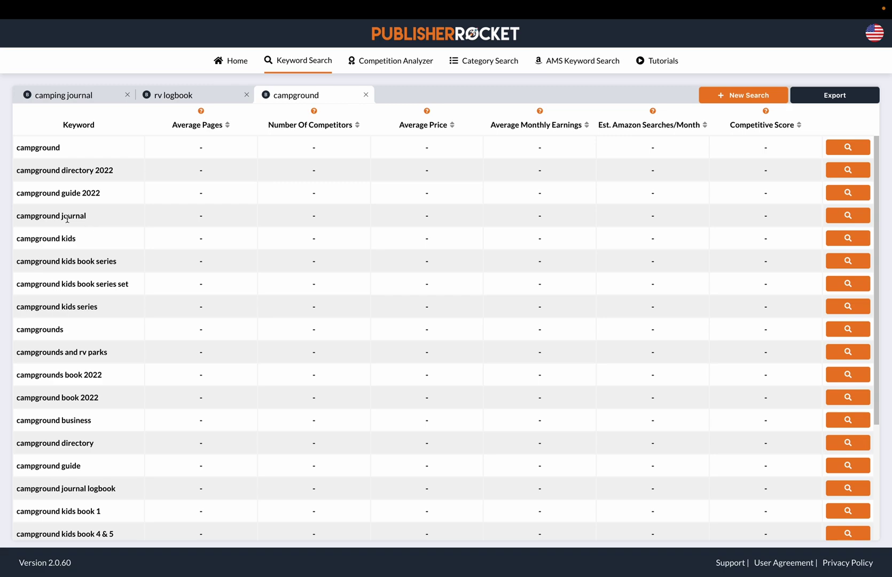
{"action": "left_click", "coordinate": [861, 215]}
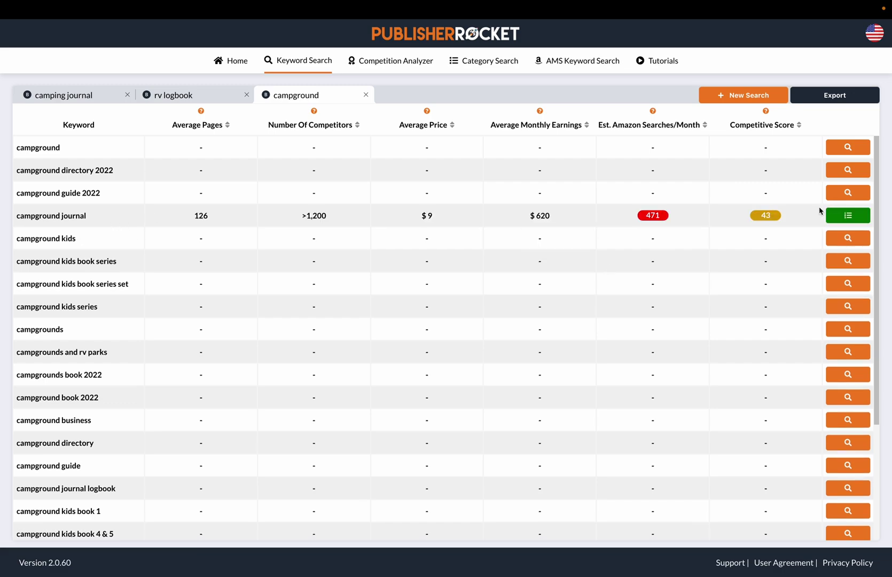
- Switch to the spreadsheet in Chrome and enter "campground journal" in cell A5
{"action": "mouse_move", "coordinate": [775, 222]}
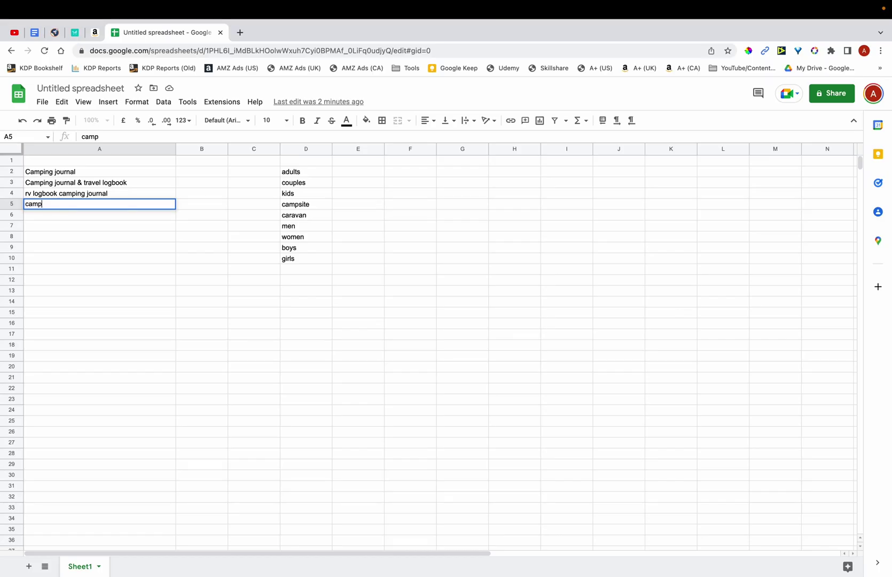
{"action": "type", "text": "ground journal"}
{"action": "key", "text": "Return"}
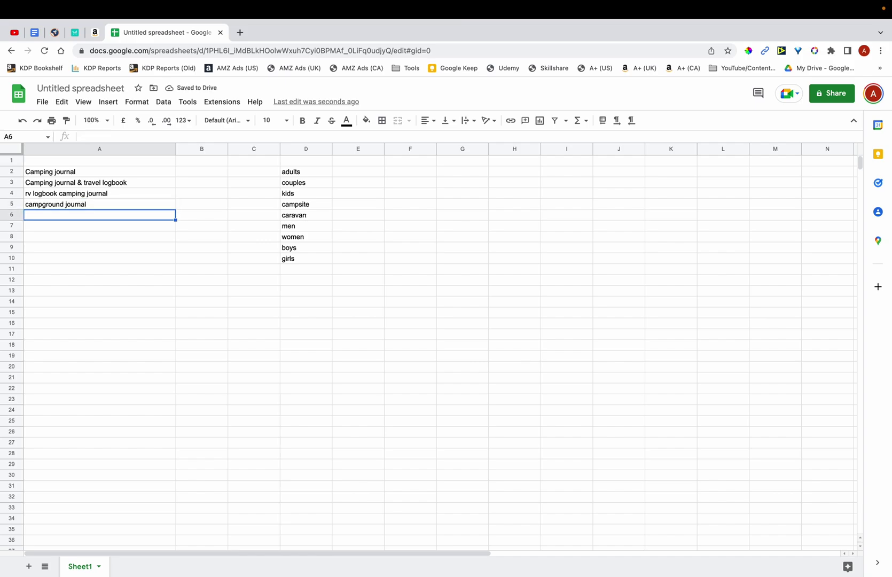
- Review the "campground" keywords in Publisher Rocket and enter "business" in cell D11 of the spreadsheet in Chrome
{"action": "key", "text": "ctrl+Up"}
{"action": "left_click", "coordinate": [522, 47]}
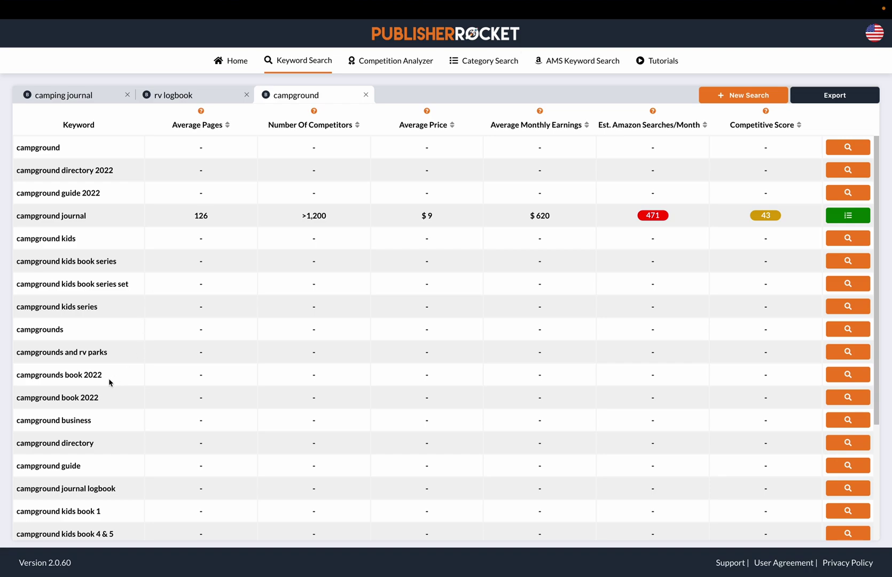
{"action": "scroll", "coordinate": [76, 319], "scroll_direction": "down", "scroll_amount": 5}
{"action": "key", "text": "ctrl+Left"}
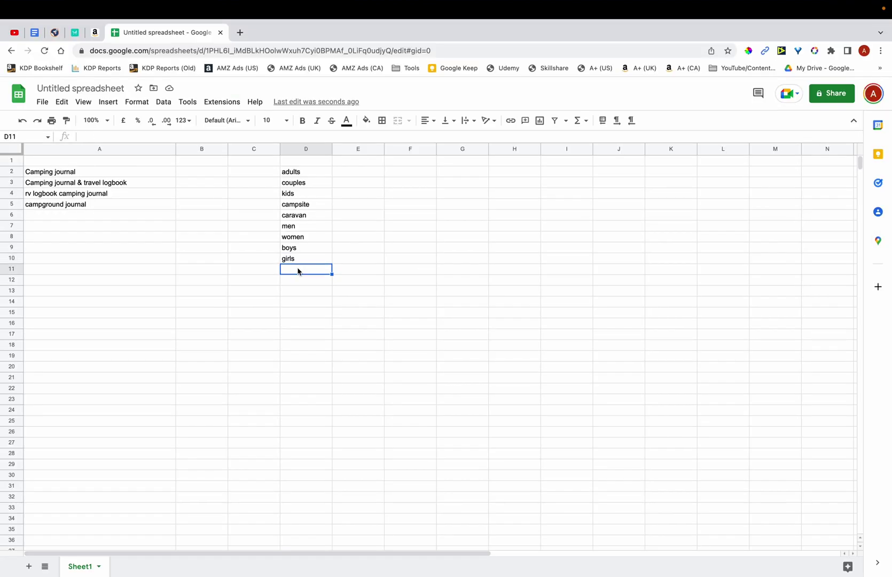
{"action": "type", "text": "business"}
{"action": "key", "text": "Return"}
- Enter "notebook", "2022" and "2023" in cells D12 to D14
{"action": "type", "text": "notebook"}
{"action": "key", "text": "Return"}
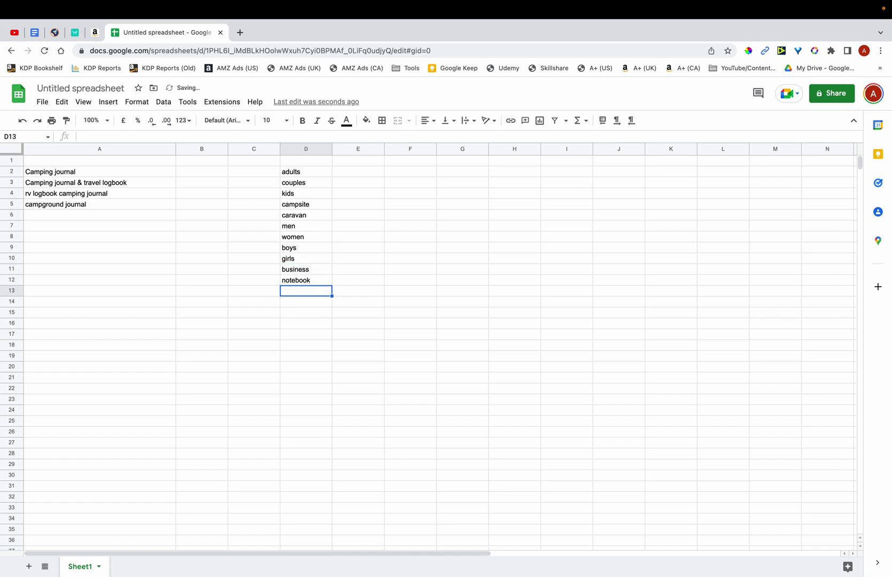
{"action": "type", "text": "2022"}
{"action": "key", "text": "Return"}
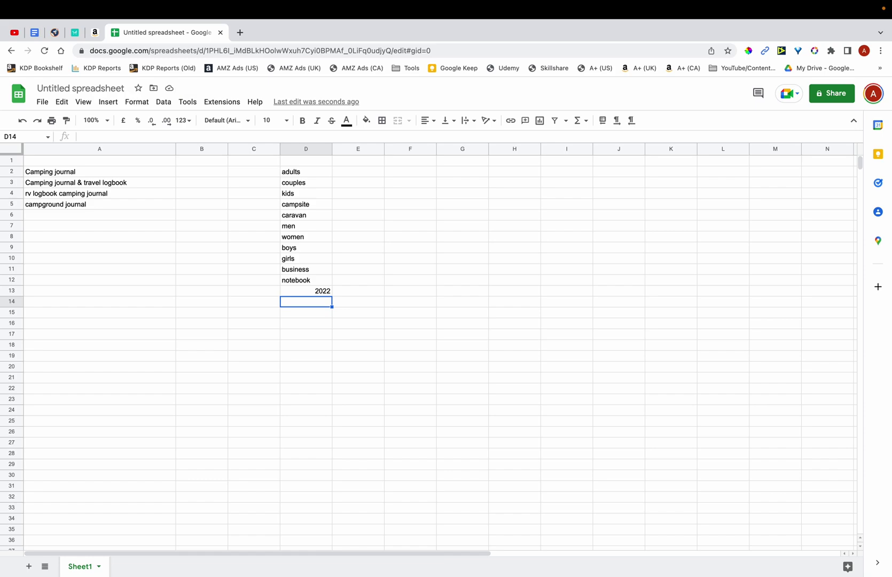
{"action": "type", "text": "2023"}
{"action": "key", "text": "Return"}
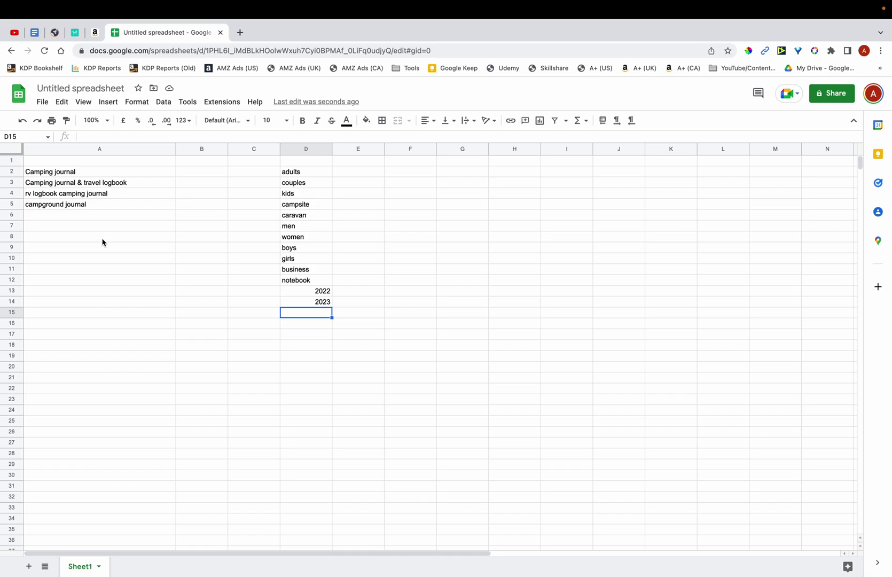
- Enter "Camping journal for adults", "camping journal for couples", "camping journal notebook", "camping planner" and "camping keepsake" in cells A6 to A10
{"action": "left_click", "coordinate": [111, 327]}
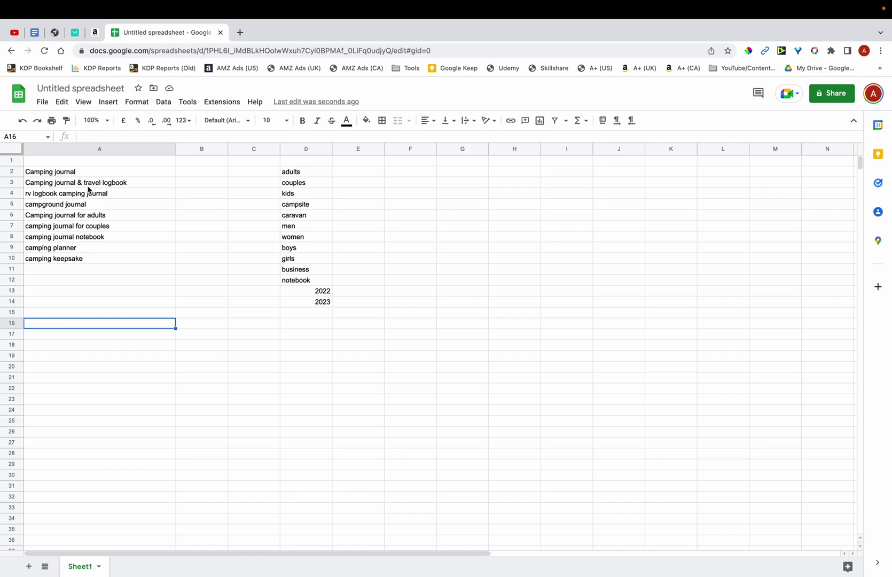
{"action": "left_click_drag", "start_coordinate": [89, 172], "coordinate": [84, 255]}
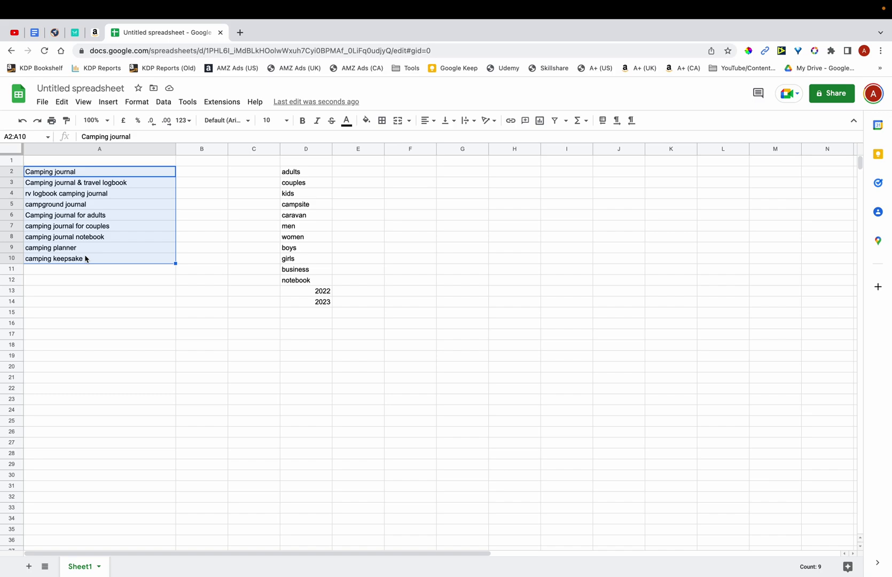
{"action": "left_click", "coordinate": [102, 325]}
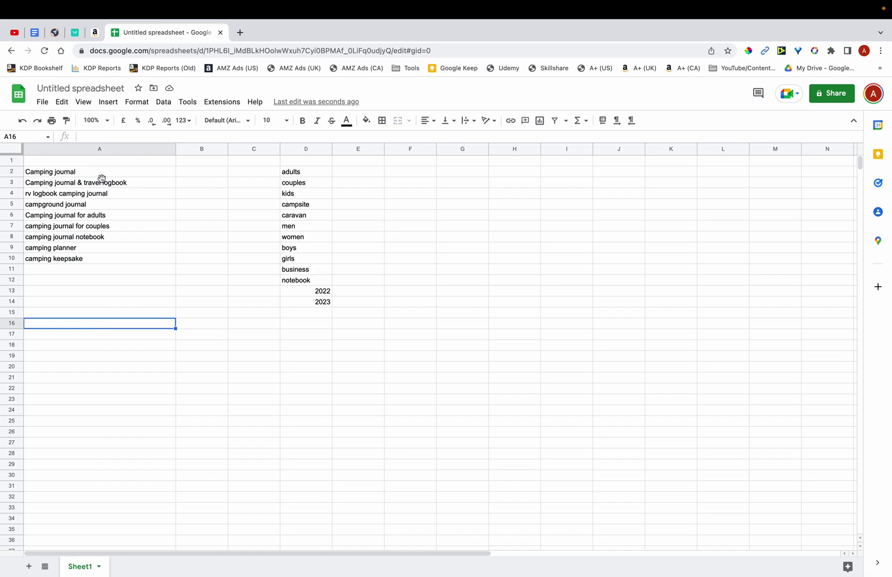
- Copy the six keyword phrases in cells A3 to A8 into column A starting at cell A17
{"action": "left_click_drag", "start_coordinate": [102, 183], "coordinate": [103, 238]}
{"action": "key", "text": "ctrl+c"}
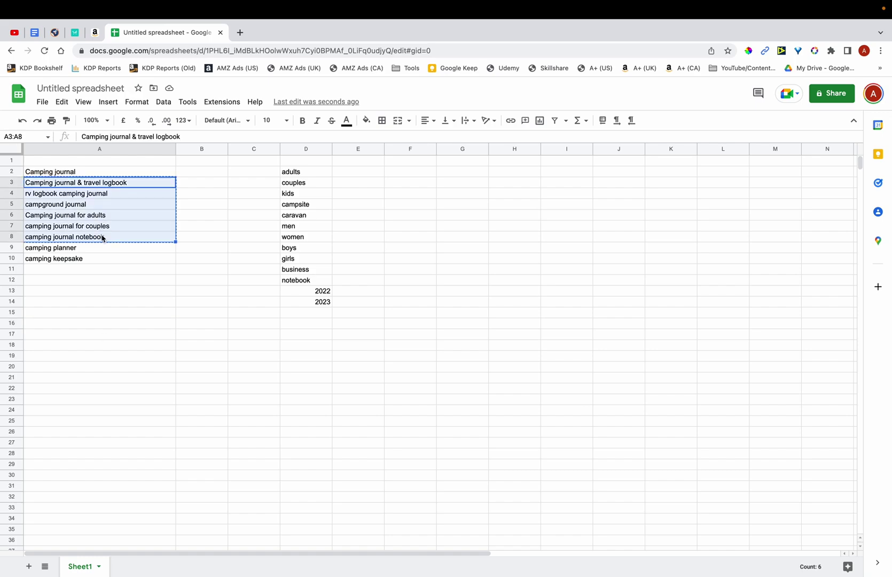
{"action": "left_click", "coordinate": [88, 339]}
{"action": "key", "text": "ctrl+v"}
{"action": "left_click", "coordinate": [126, 447]}
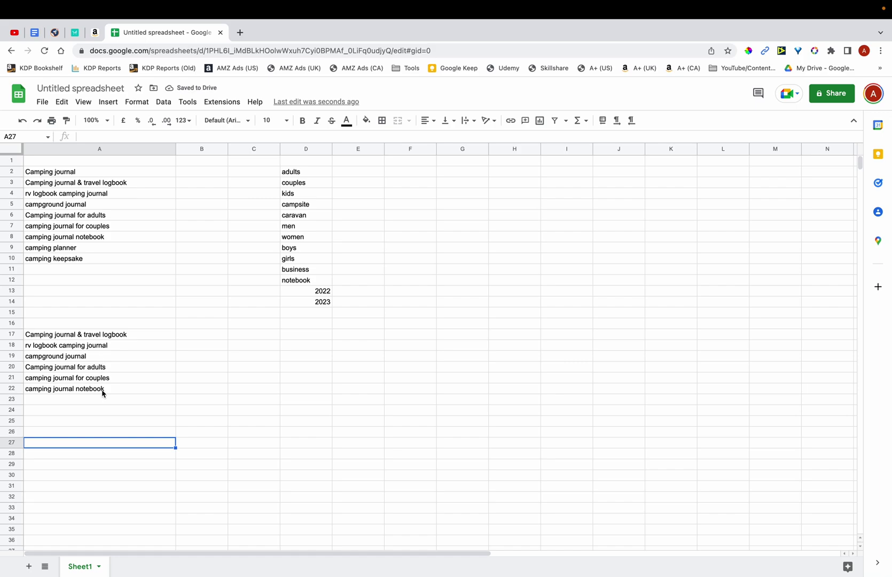
- Copy "camping keepsake" from cell A10 to cell A23, directly below the copied phrases
{"action": "left_click", "coordinate": [90, 261]}
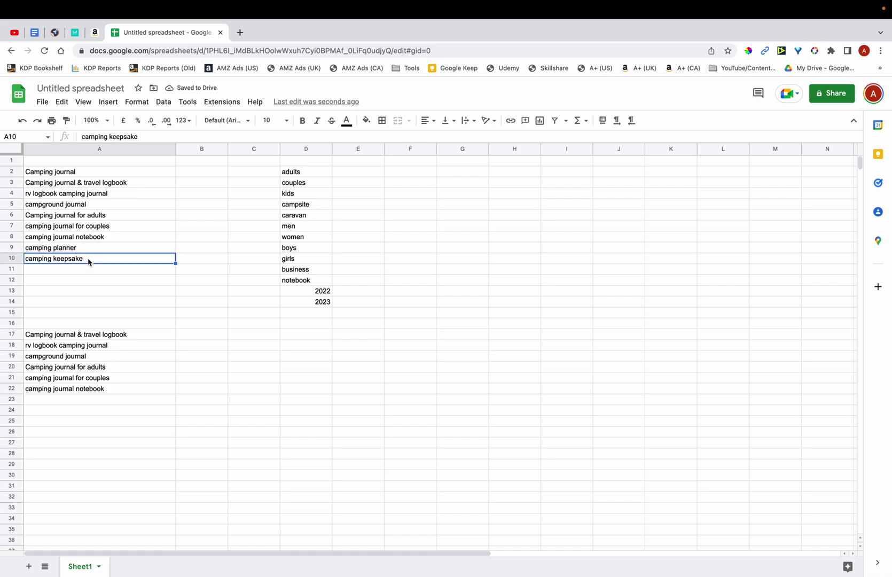
{"action": "key", "text": "ctrl+c"}
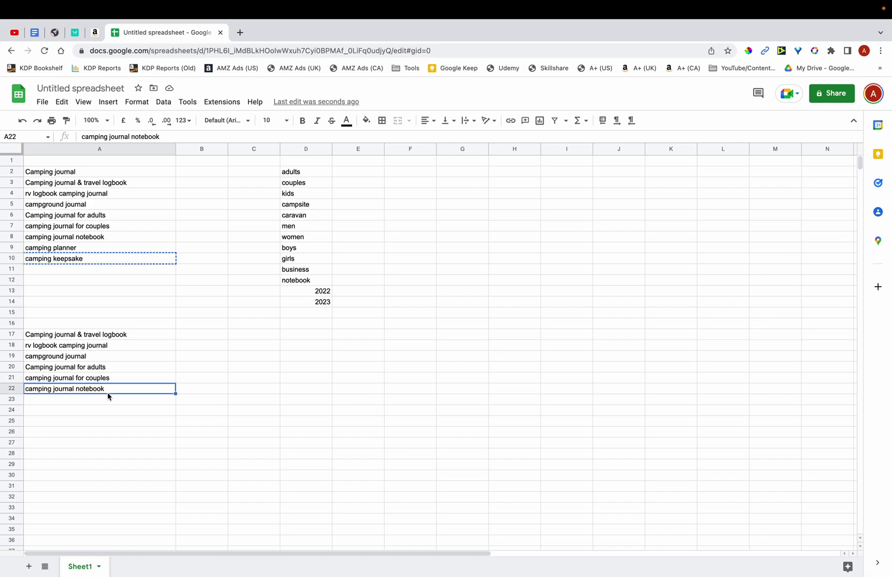
{"action": "left_click", "coordinate": [108, 391]}
{"action": "left_click", "coordinate": [108, 401]}
{"action": "key", "text": "ctrl+v"}
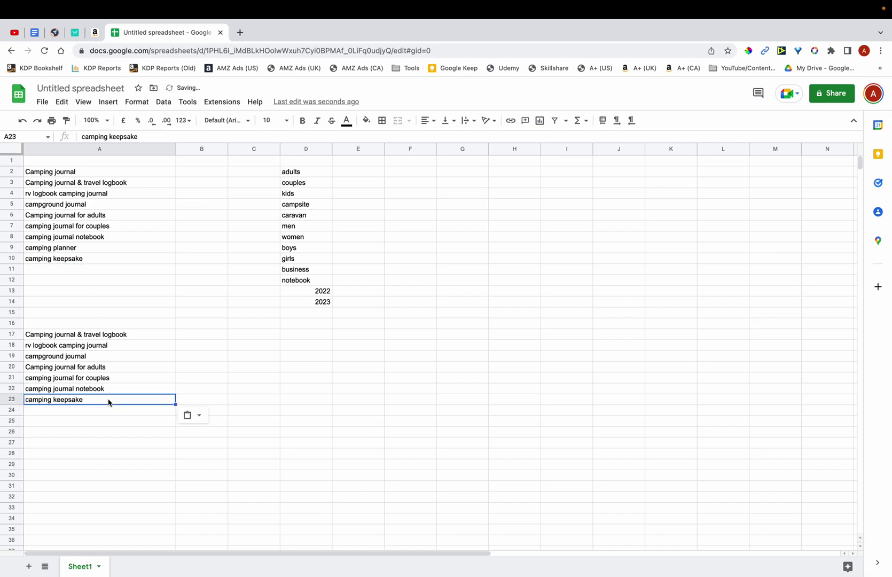
- Widen column A and append to A17:A23 respectively "adults couples", "kids campsite", "men women boys girls", "wood fire caravan", "business memories", "keepsake gift" and "2022 2023"
{"action": "left_click_drag", "start_coordinate": [176, 151], "coordinate": [233, 152]}
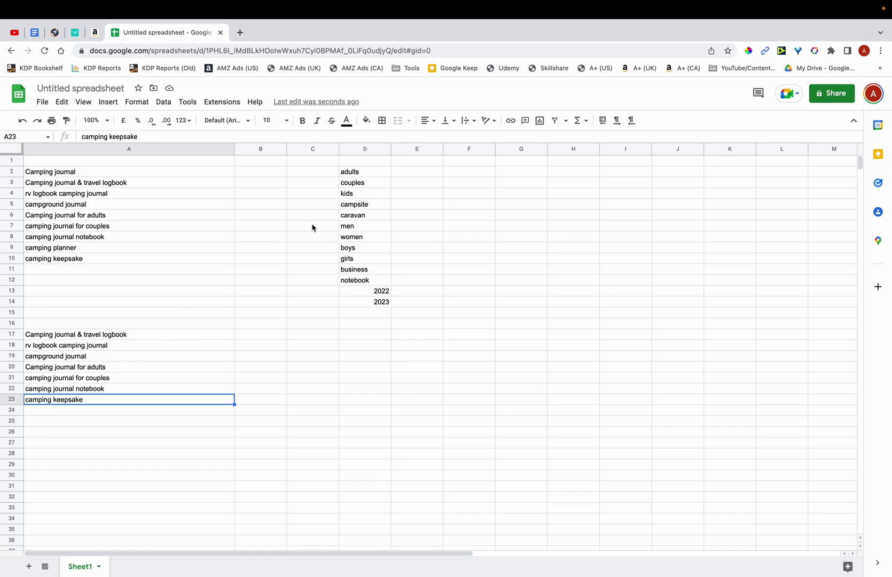
{"action": "left_click", "coordinate": [157, 332]}
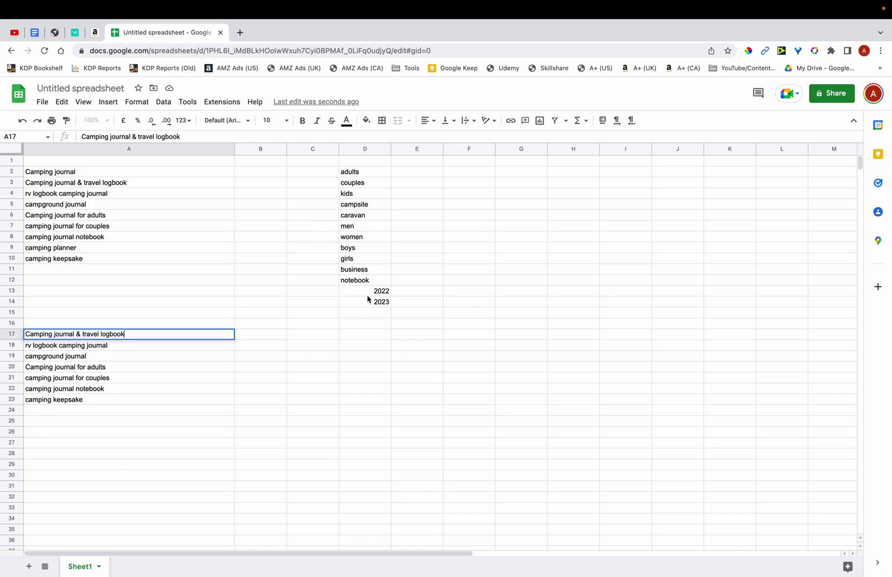
{"action": "key", "text": "Return"}
{"action": "type", "text": "adults couples"}
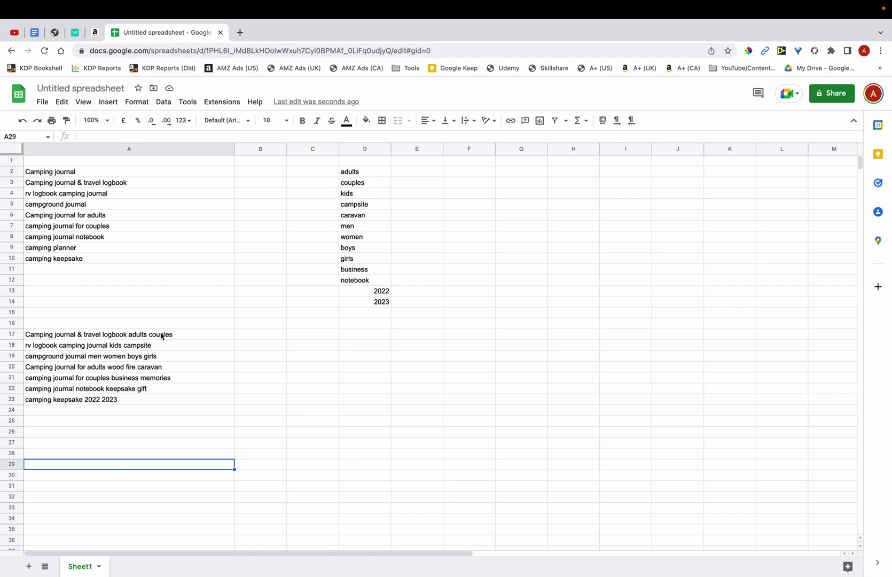
{"action": "left_click_drag", "start_coordinate": [161, 336], "coordinate": [160, 399]}
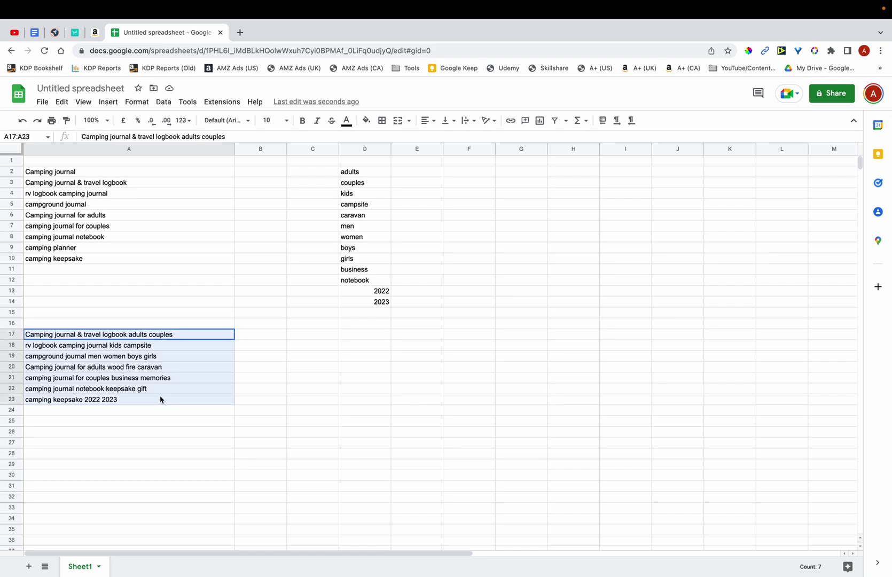